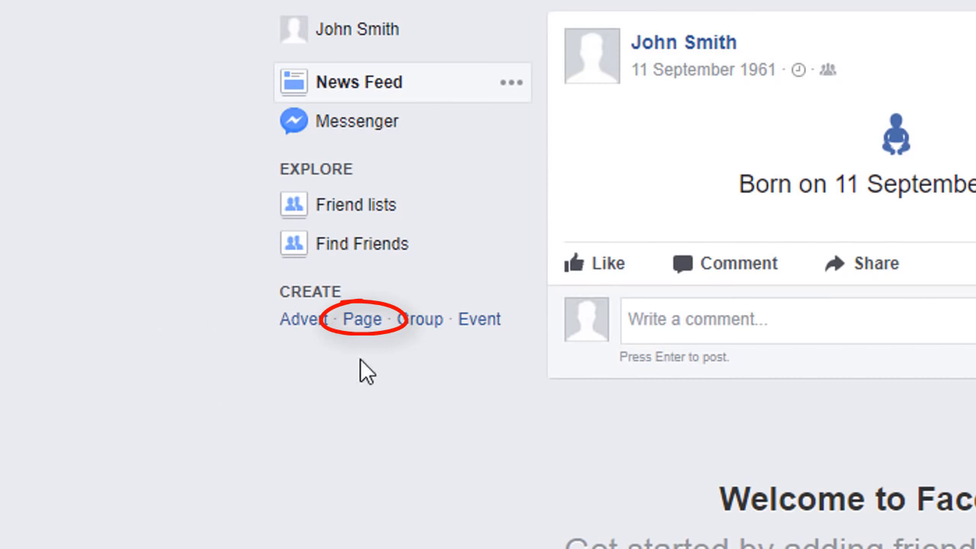
Step: Start creating a Facebook page of the type Local business or place and name it Bakeryforyou
{"action": "left_click", "coordinate": [365, 322]}
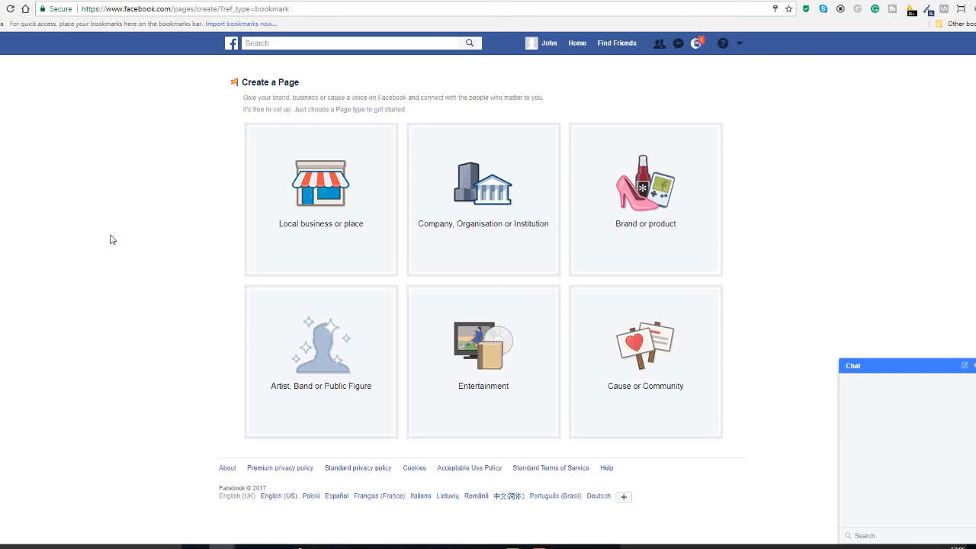
{"action": "left_click", "coordinate": [295, 233]}
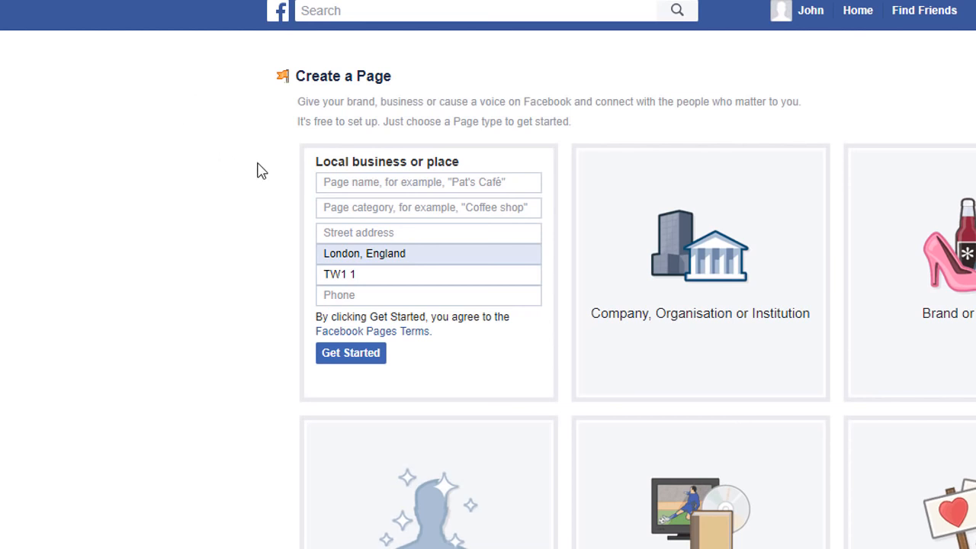
{"action": "left_click", "coordinate": [341, 183]}
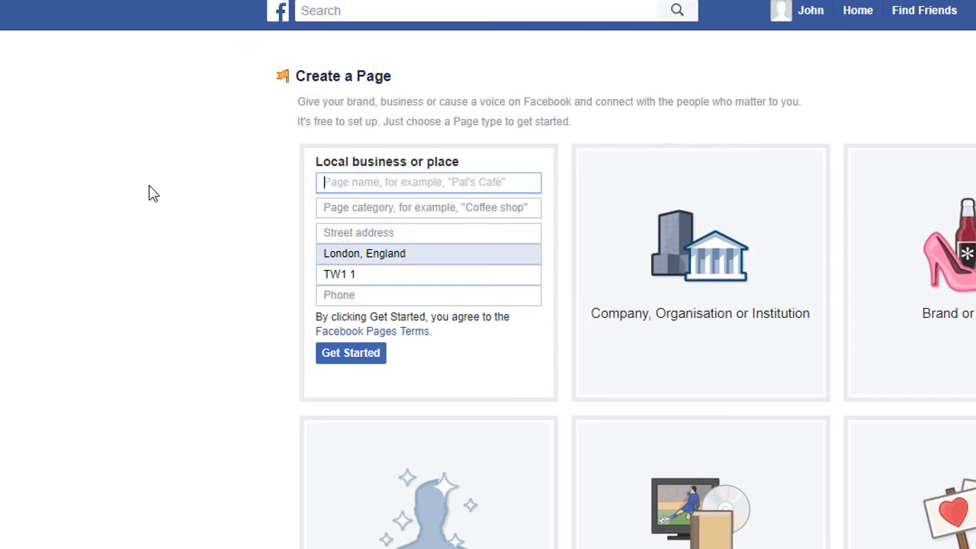
{"action": "type", "text": "Baker"}
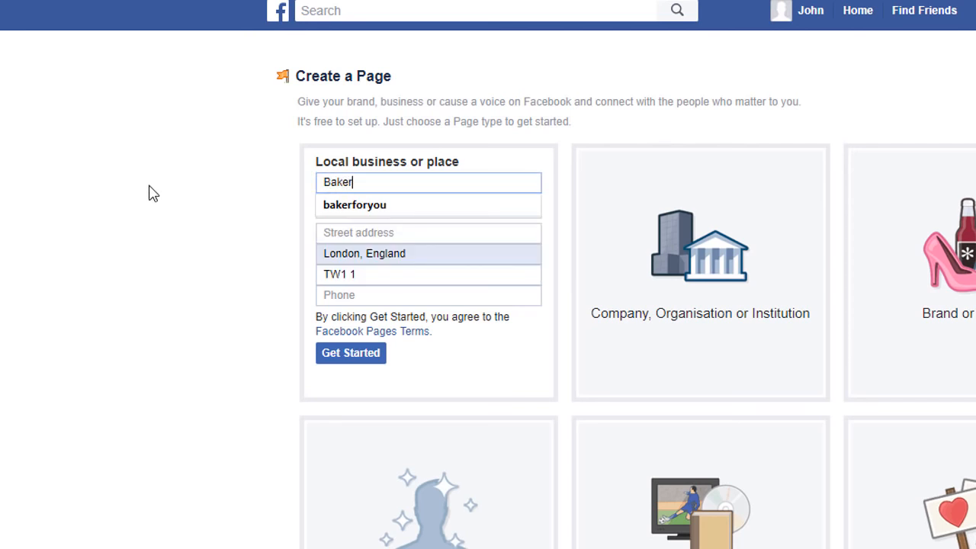
{"action": "type", "text": "yforyou"}
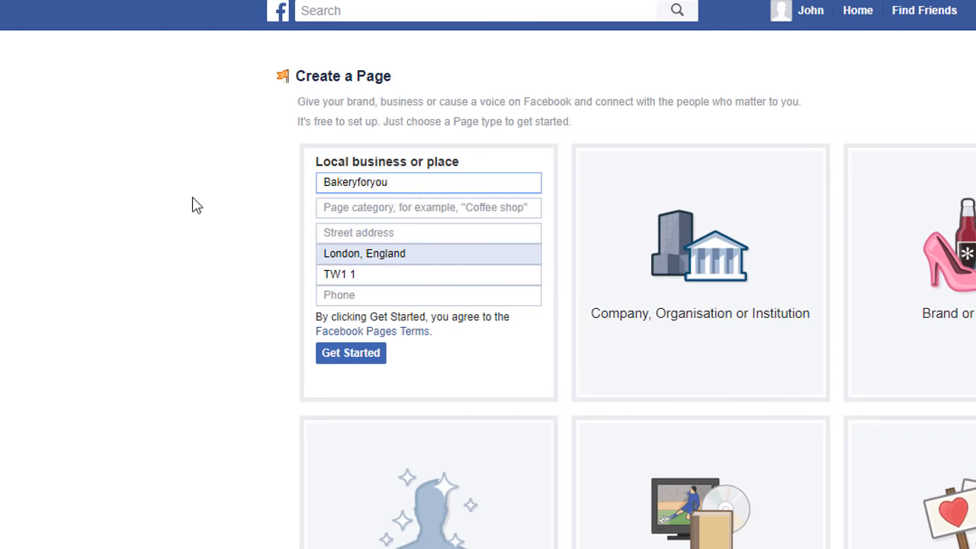
Step: Set the page category to Bakery
{"action": "left_click", "coordinate": [358, 208]}
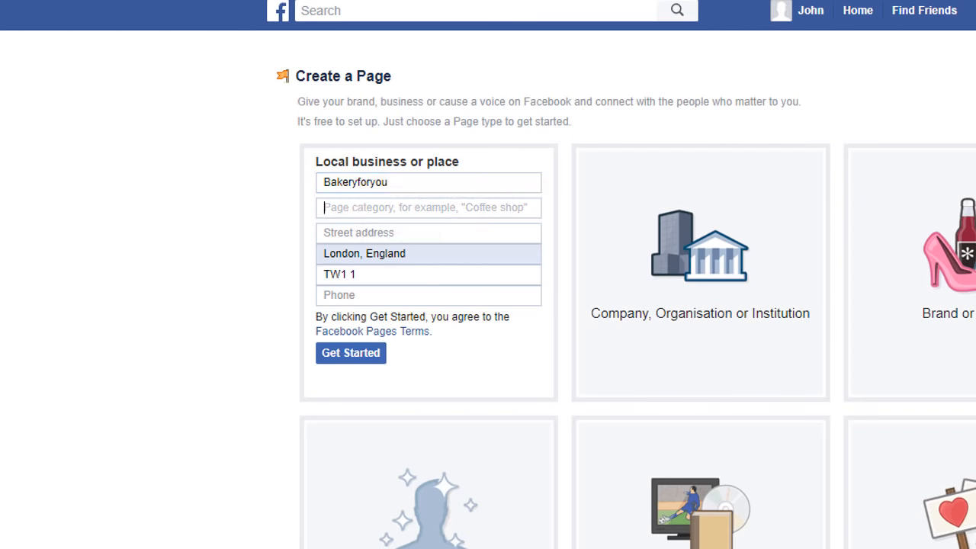
{"action": "type", "text": "baker"}
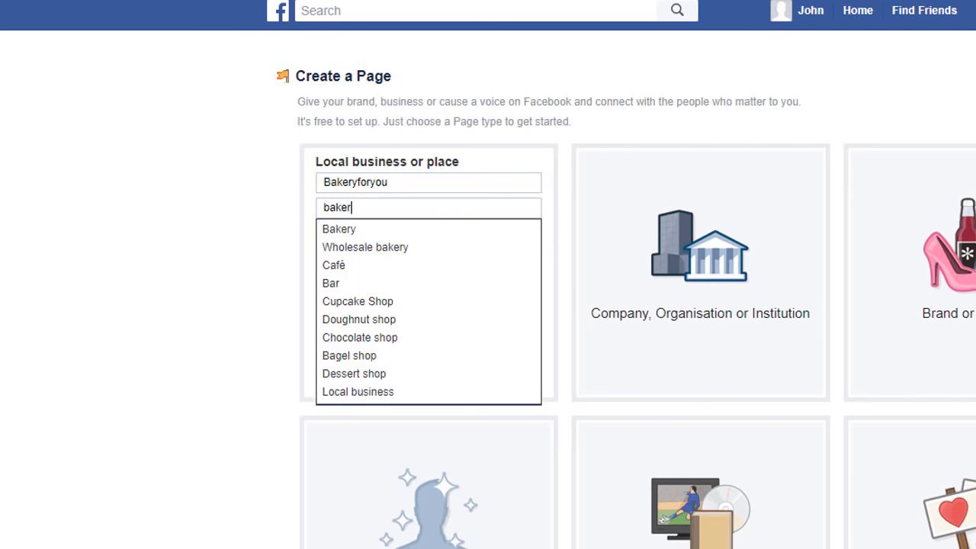
{"action": "type", "text": "y"}
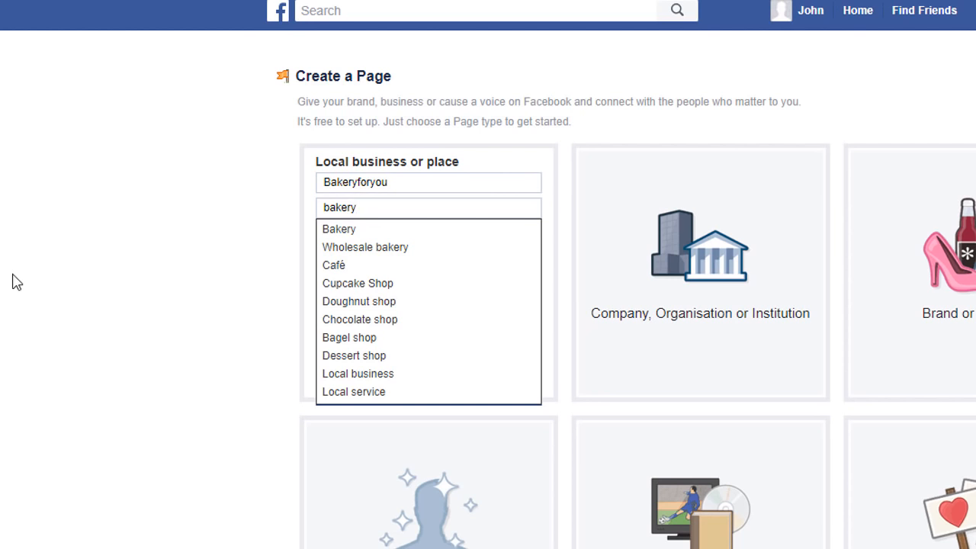
{"action": "left_click", "coordinate": [342, 230]}
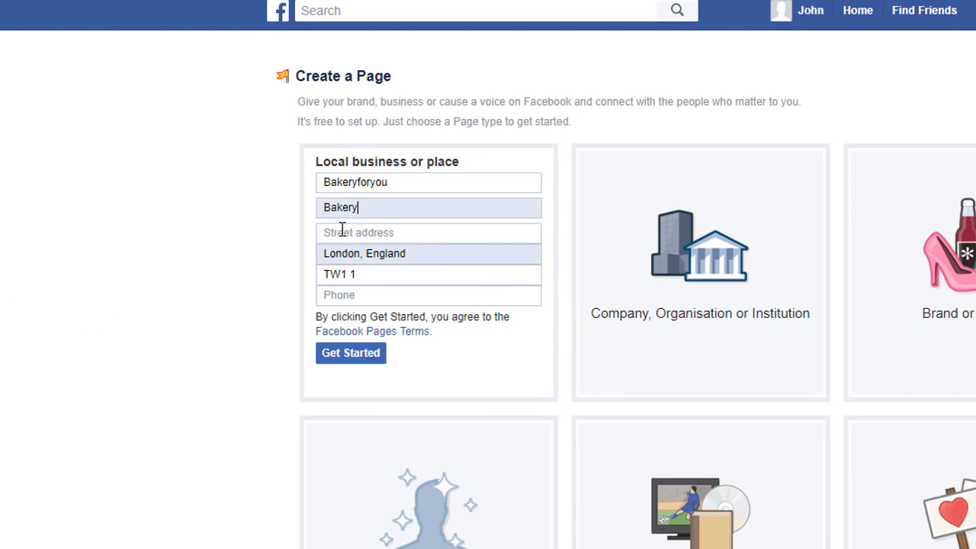
Step: Fill in the business's street address, complete the postcode, enter the phone number, and submit the form to create the page
{"action": "left_click", "coordinate": [409, 232]}
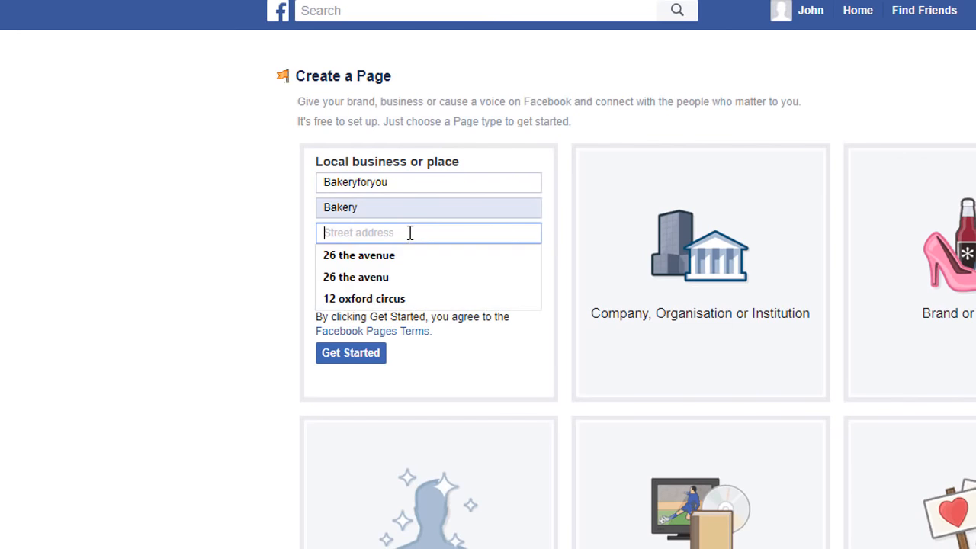
{"action": "left_click", "coordinate": [337, 261]}
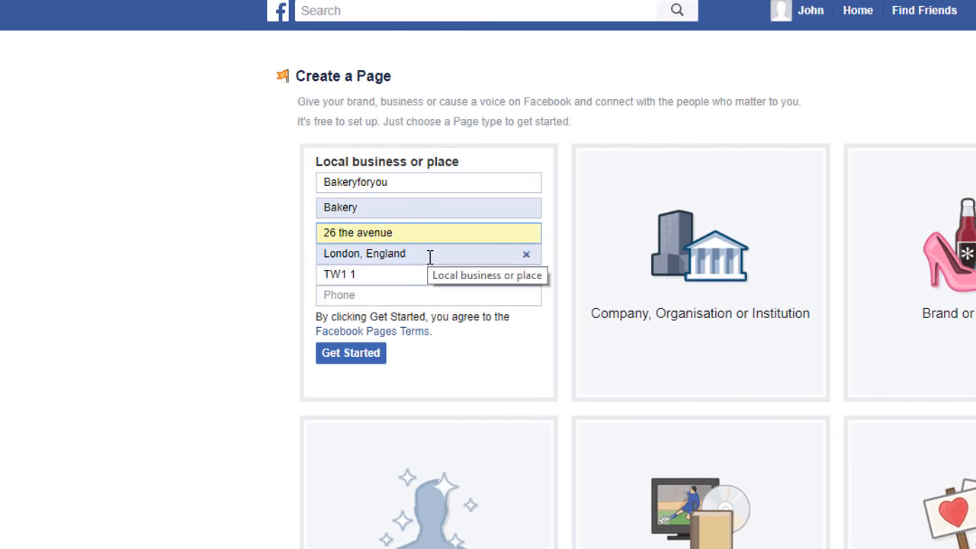
{"action": "left_click", "coordinate": [380, 274]}
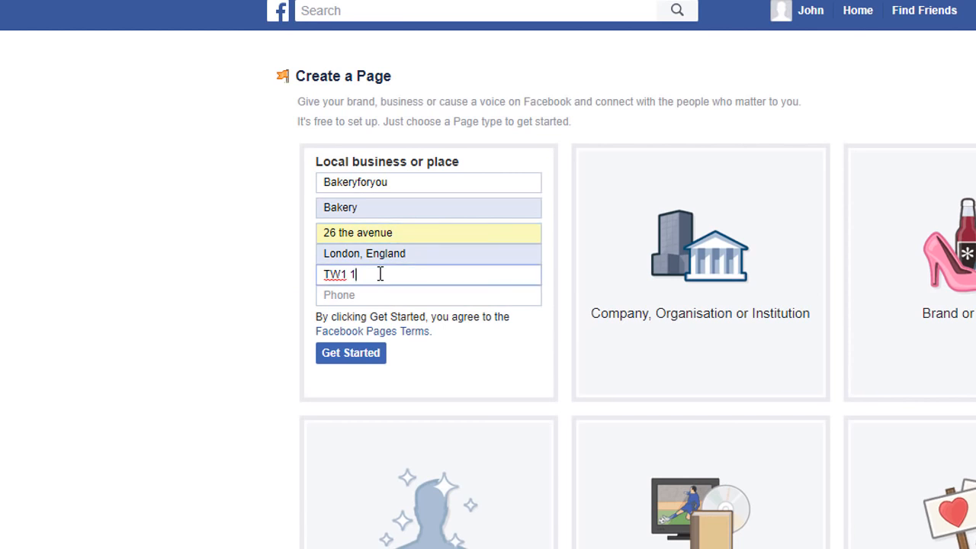
{"action": "type", "text": "RY"}
{"action": "left_click", "coordinate": [372, 295]}
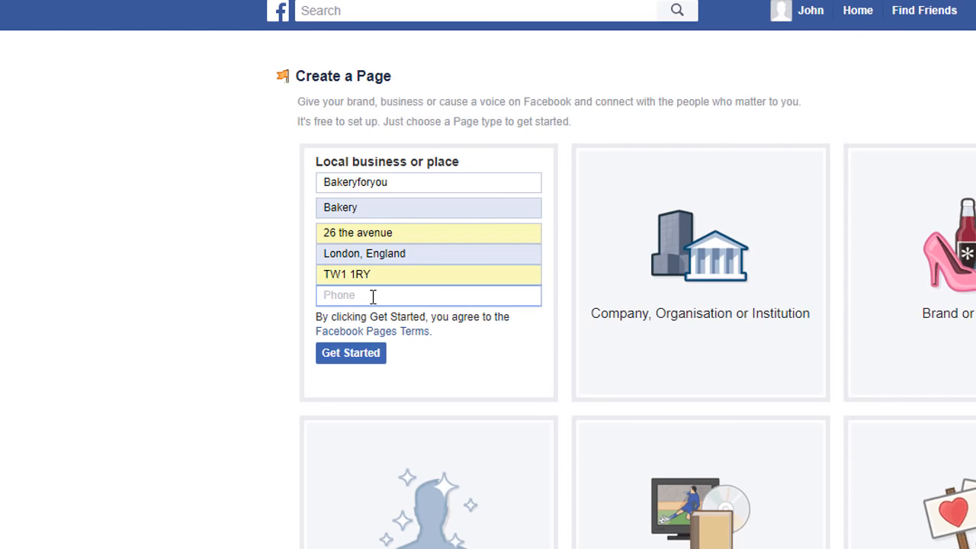
{"action": "key", "text": "ctrl+v"}
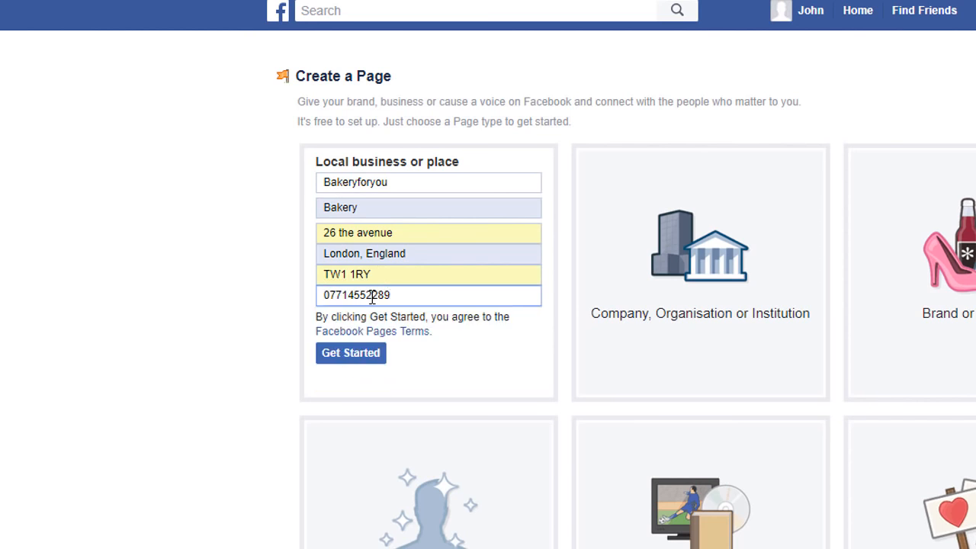
{"action": "left_click", "coordinate": [350, 353]}
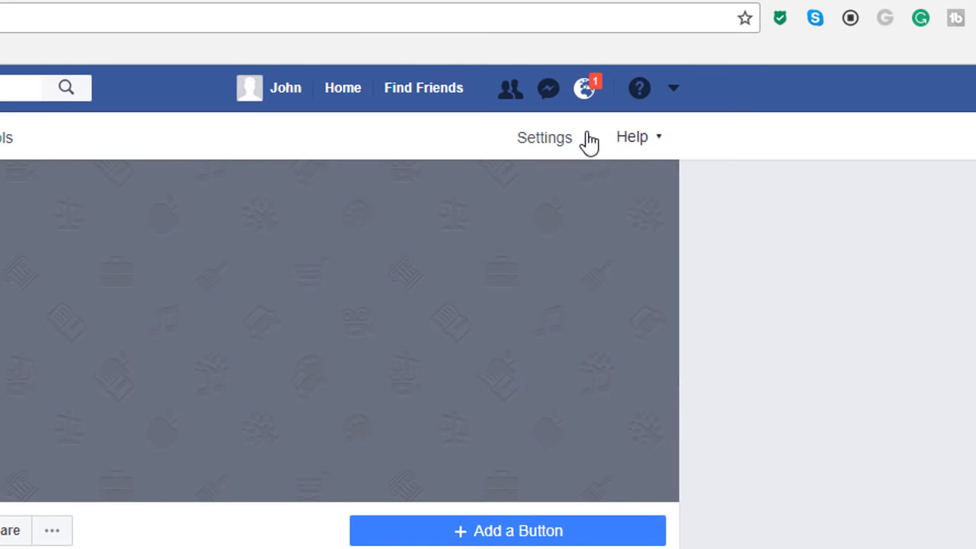
Step: In the page's general settings, change the page visibility to Page unpublished and save the change
{"action": "left_click", "coordinate": [562, 144]}
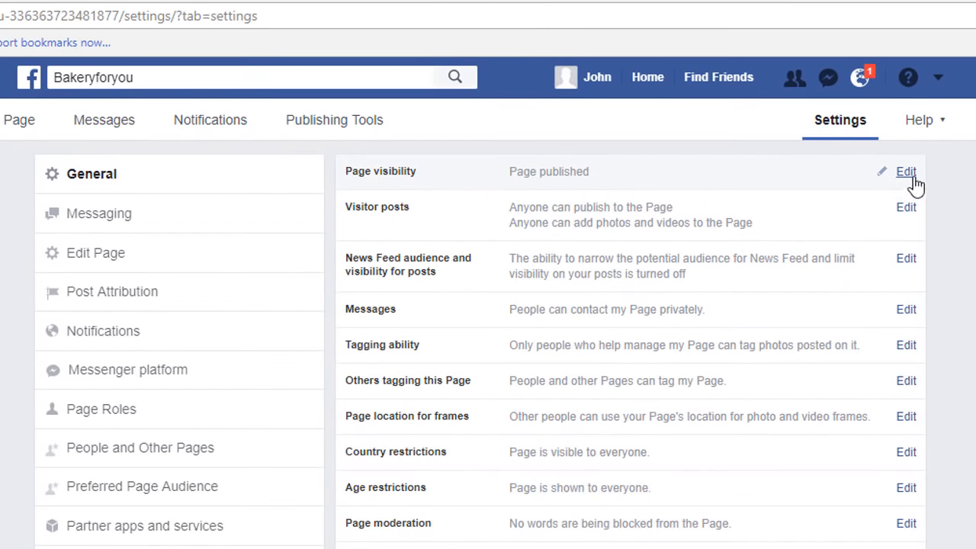
{"action": "left_click", "coordinate": [911, 175]}
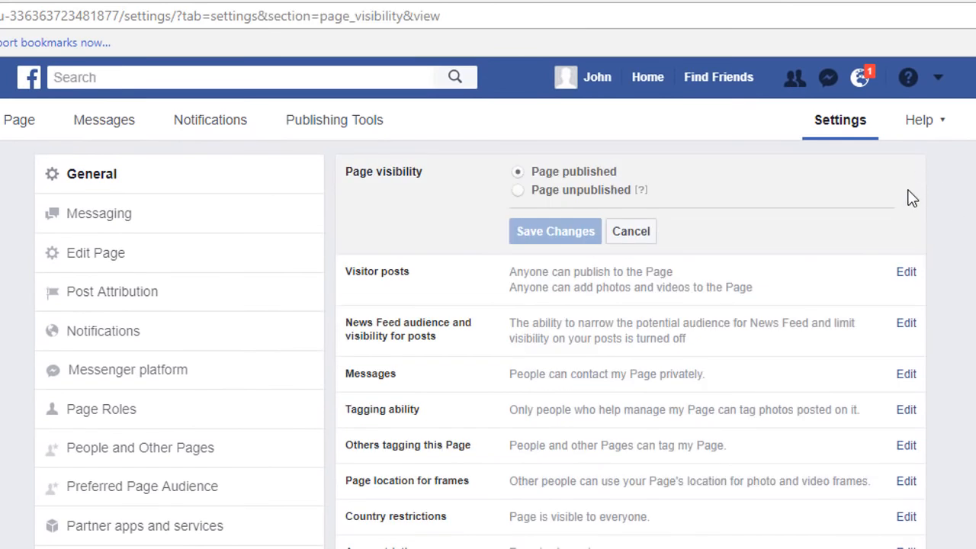
{"action": "left_click", "coordinate": [518, 192]}
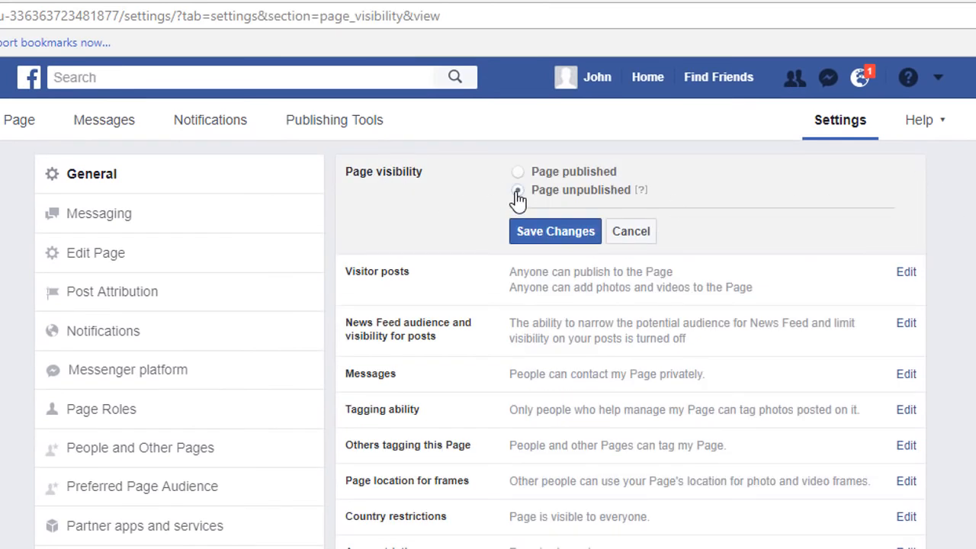
{"action": "left_click", "coordinate": [543, 236]}
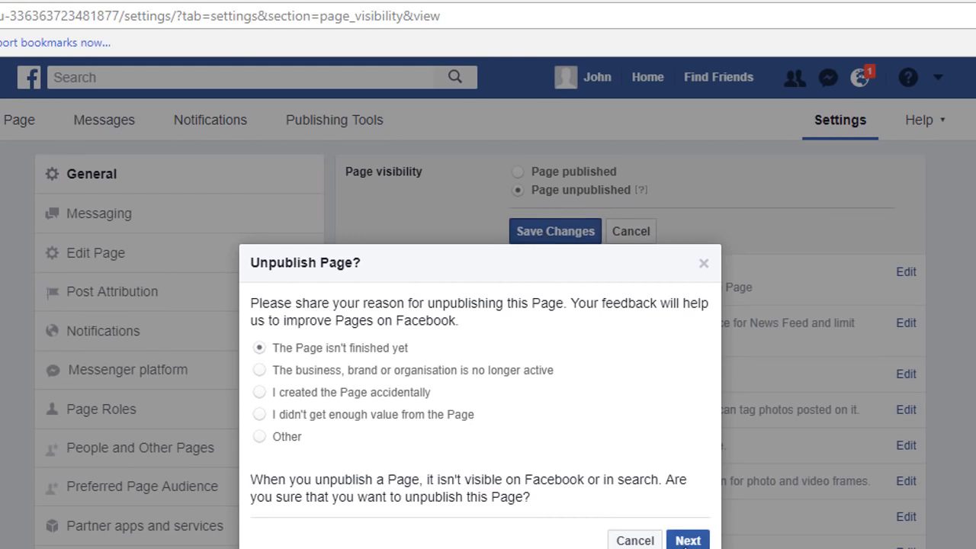
Step: Give "The Page isn't finished yet" as the reason, mark additional content as what is needed, and confirm unpublishing
{"action": "left_click", "coordinate": [688, 540]}
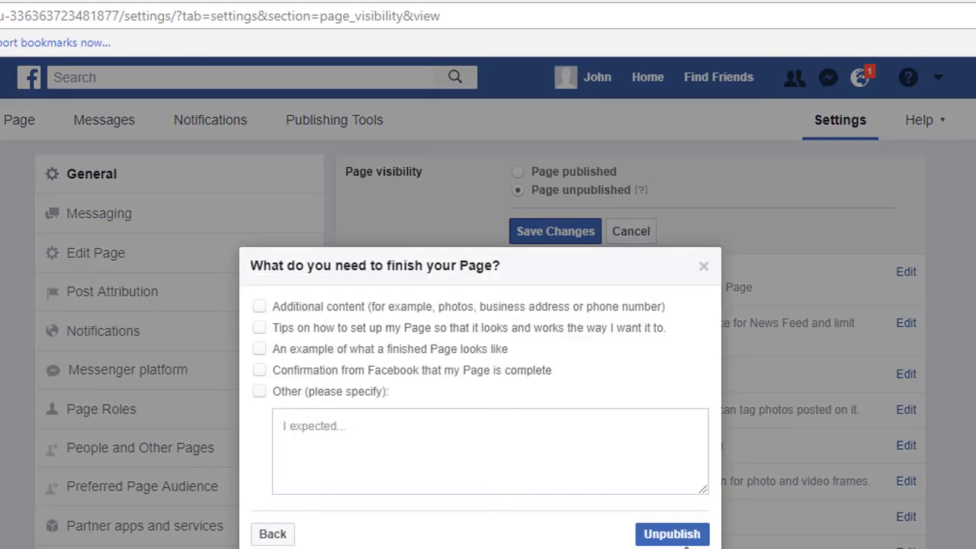
{"action": "left_click", "coordinate": [260, 307]}
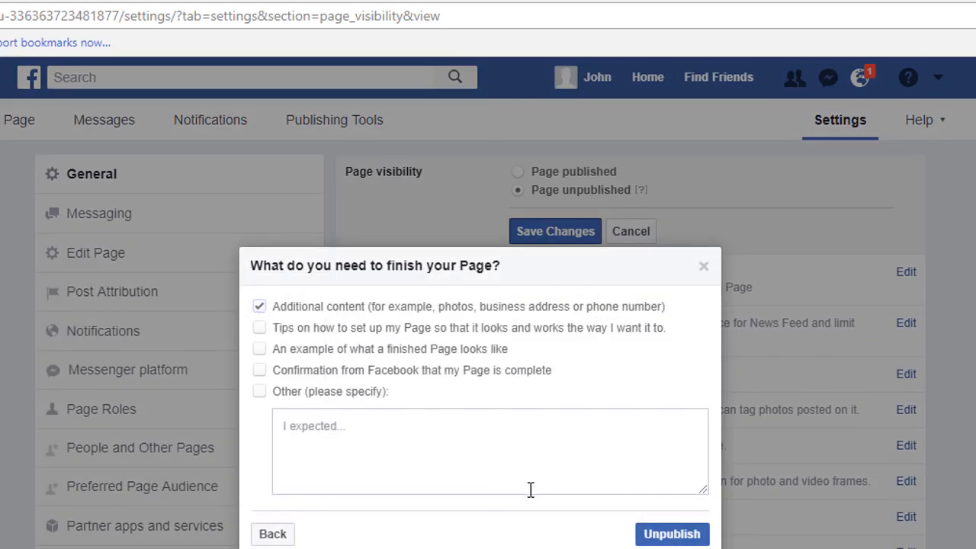
{"action": "left_click", "coordinate": [655, 536]}
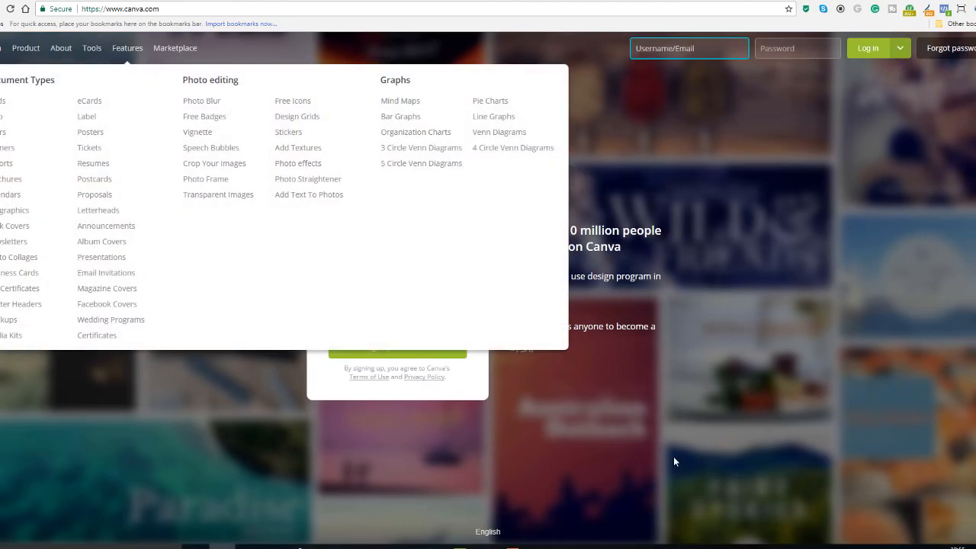
Step: Switch to the Canva website and sign up with the Facebook account
{"action": "left_click", "coordinate": [673, 457]}
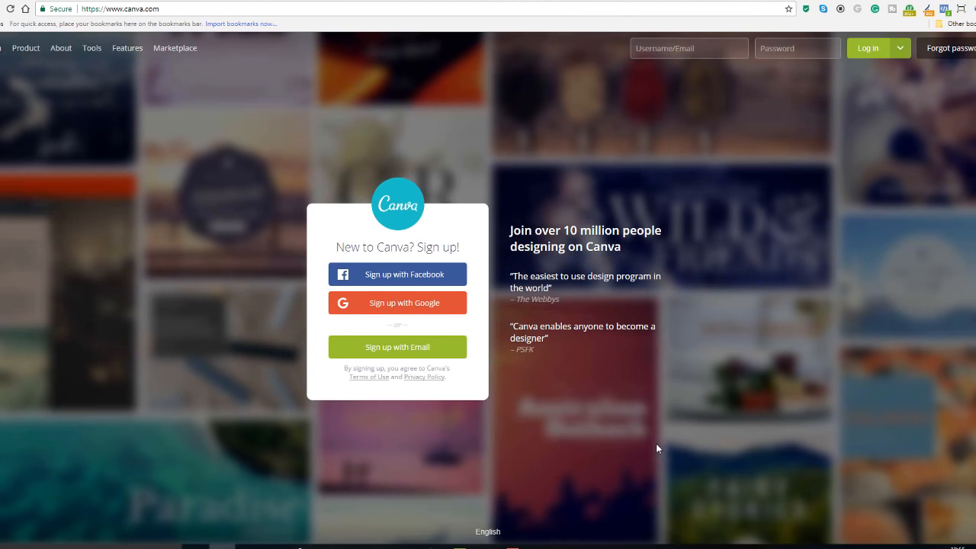
{"action": "left_click", "coordinate": [393, 279]}
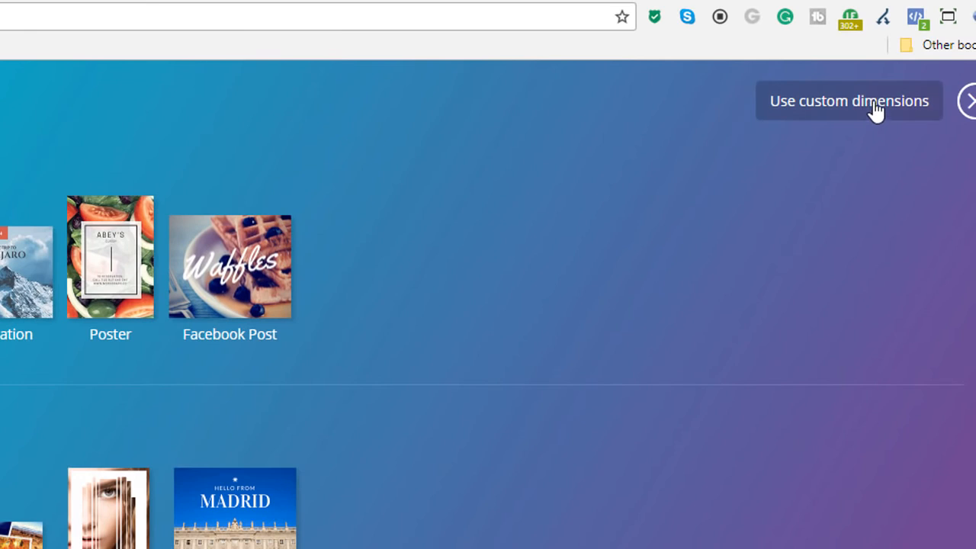
Step: Create a new design with custom dimensions of 180 × 180 px
{"action": "left_click", "coordinate": [924, 58]}
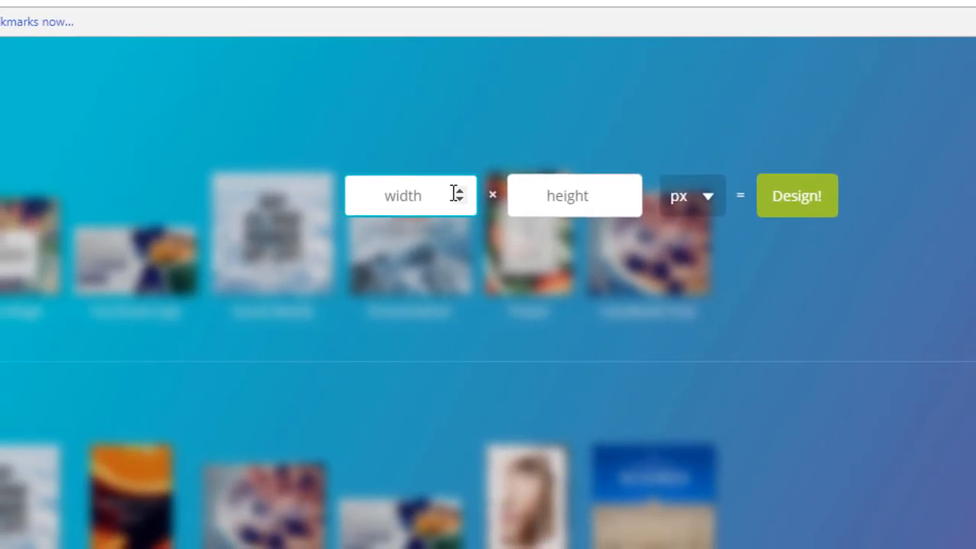
{"action": "type", "text": "180"}
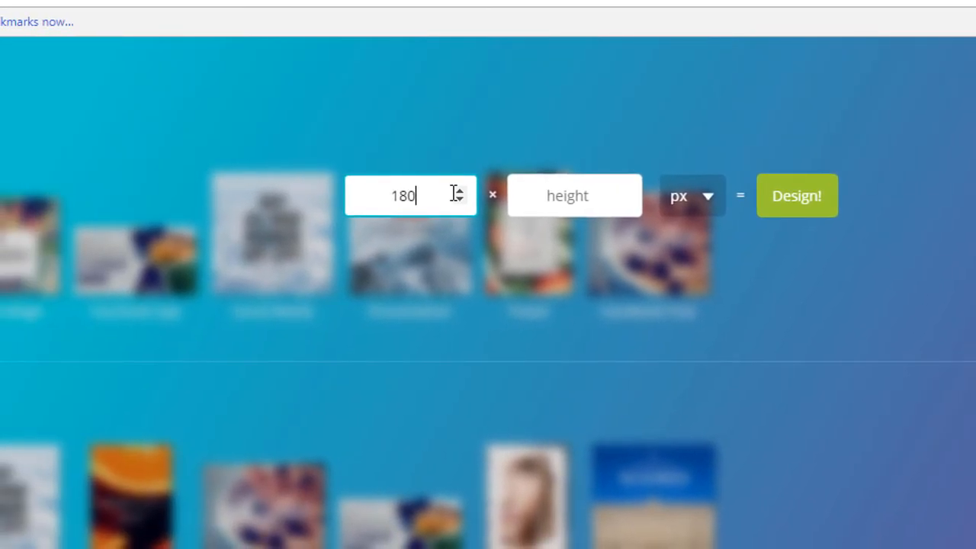
{"action": "left_click", "coordinate": [539, 197]}
{"action": "type", "text": "180"}
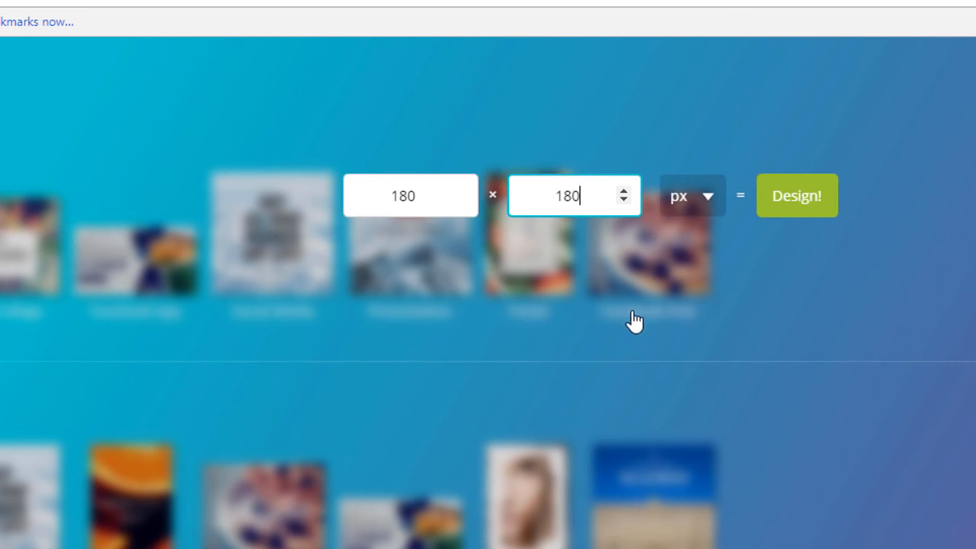
{"action": "left_click", "coordinate": [799, 200]}
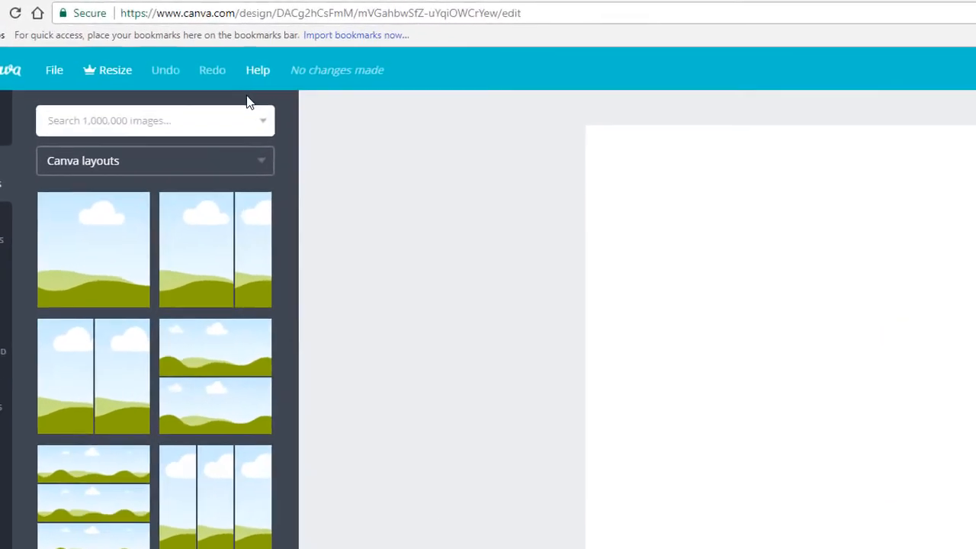
Step: Search the image library for "bakery" and place the free photo of bread loaves and baguettes on the canvas
{"action": "left_click", "coordinate": [161, 120]}
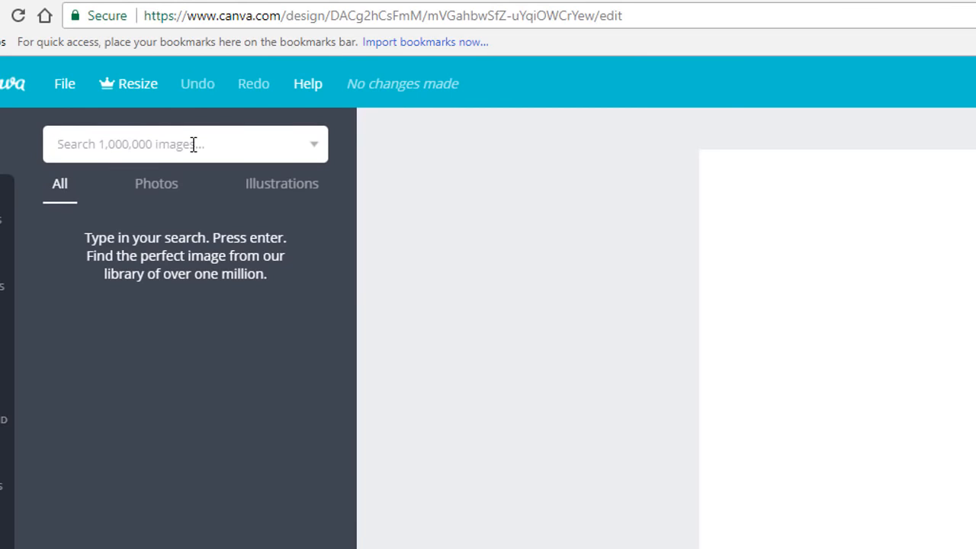
{"action": "type", "text": "bakery"}
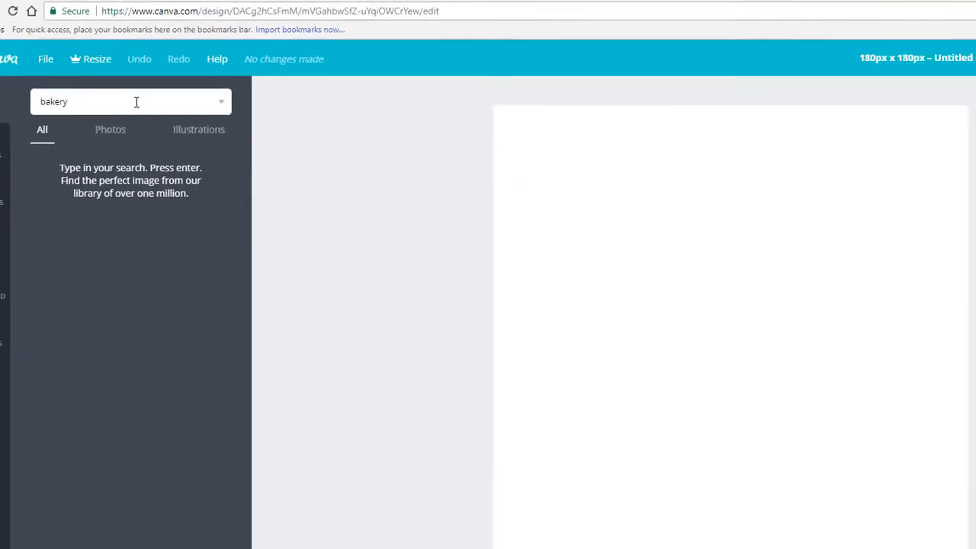
{"action": "key", "text": "Return"}
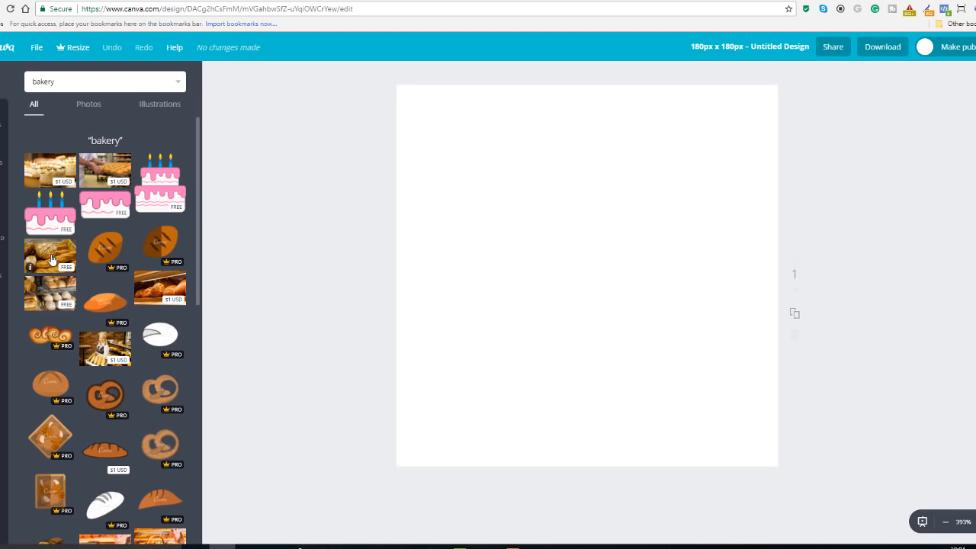
{"action": "left_click_drag", "start_coordinate": [106, 261], "coordinate": [589, 264]}
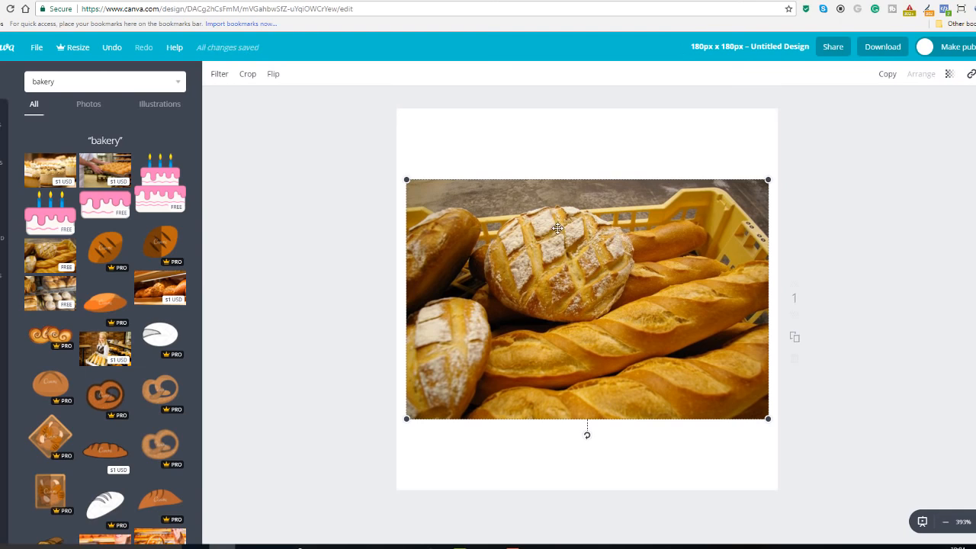
Step: Align the bread photo with the canvas's top-left corner and enlarge it until it covers the whole canvas
{"action": "left_click_drag", "start_coordinate": [558, 228], "coordinate": [543, 165]}
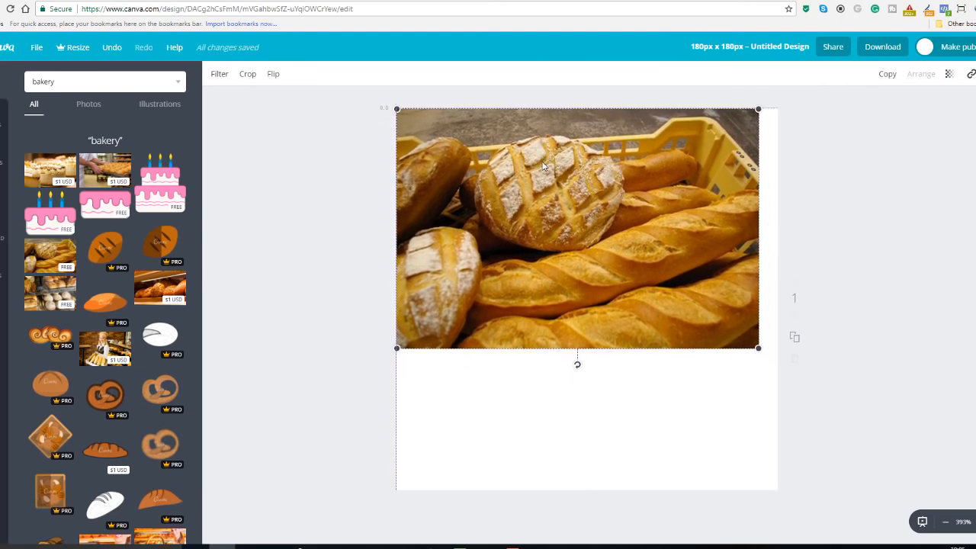
{"action": "left_click", "coordinate": [651, 312]}
{"action": "left_click", "coordinate": [733, 339]}
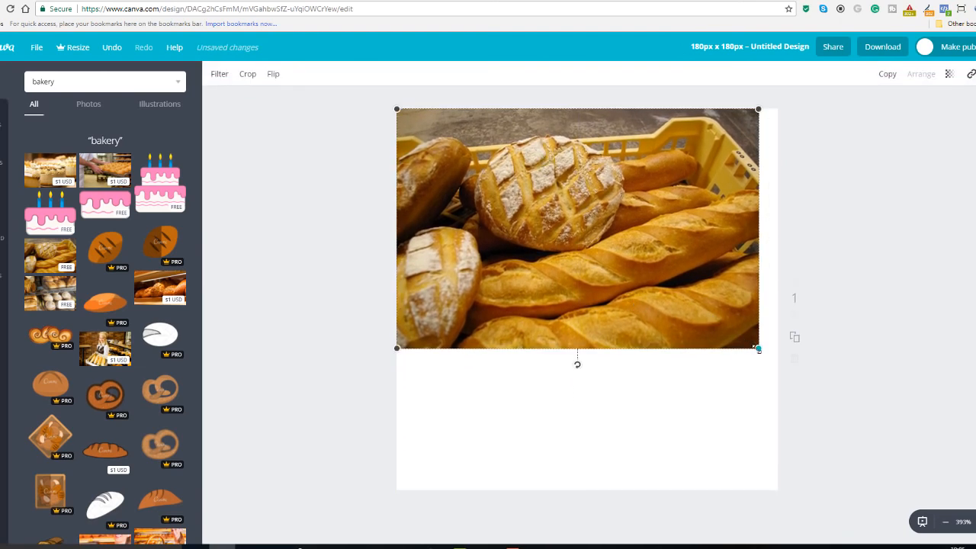
{"action": "left_click_drag", "start_coordinate": [758, 348], "coordinate": [974, 525]}
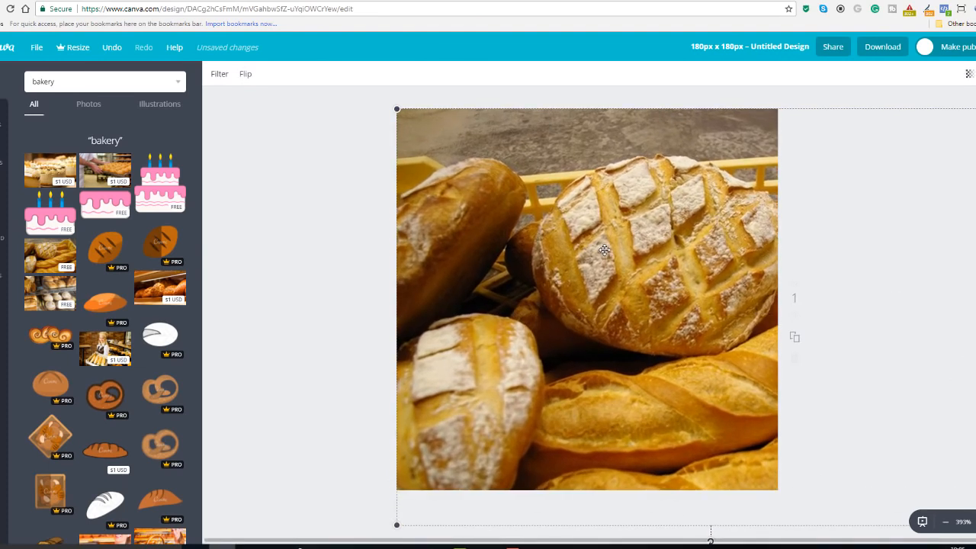
Step: Reposition the bread photo so the round floured loaf sits centrally on the canvas, and download the design as PNG
{"action": "left_click_drag", "start_coordinate": [604, 249], "coordinate": [507, 227]}
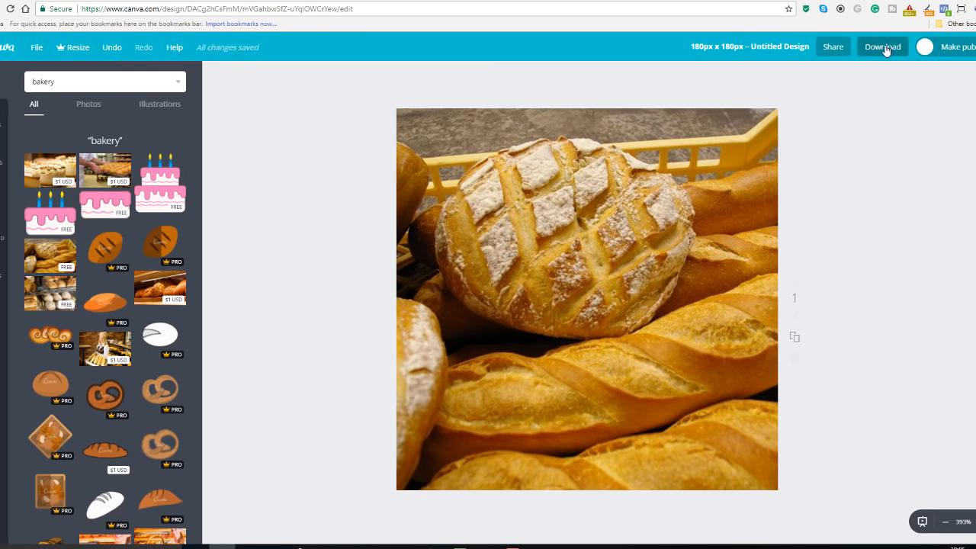
{"action": "left_click", "coordinate": [884, 51]}
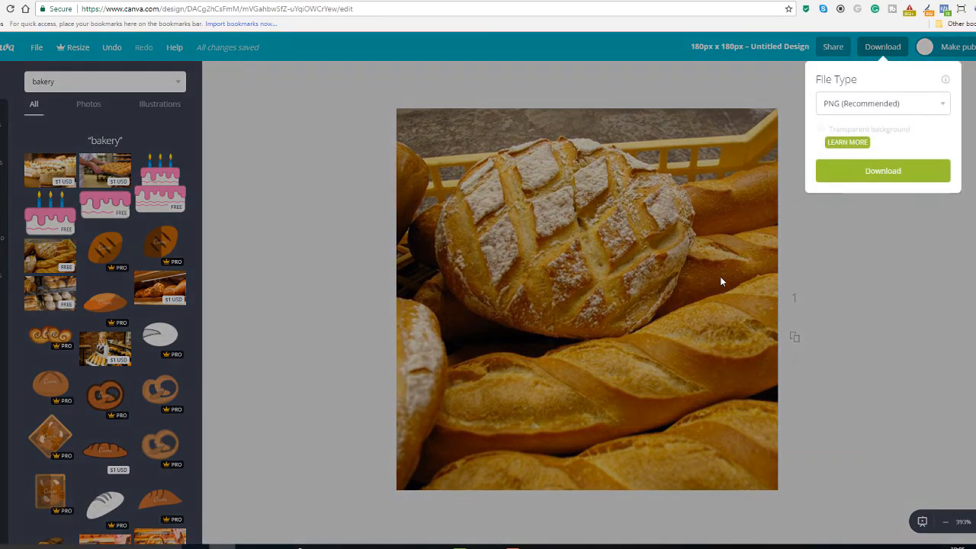
{"action": "left_click", "coordinate": [857, 180]}
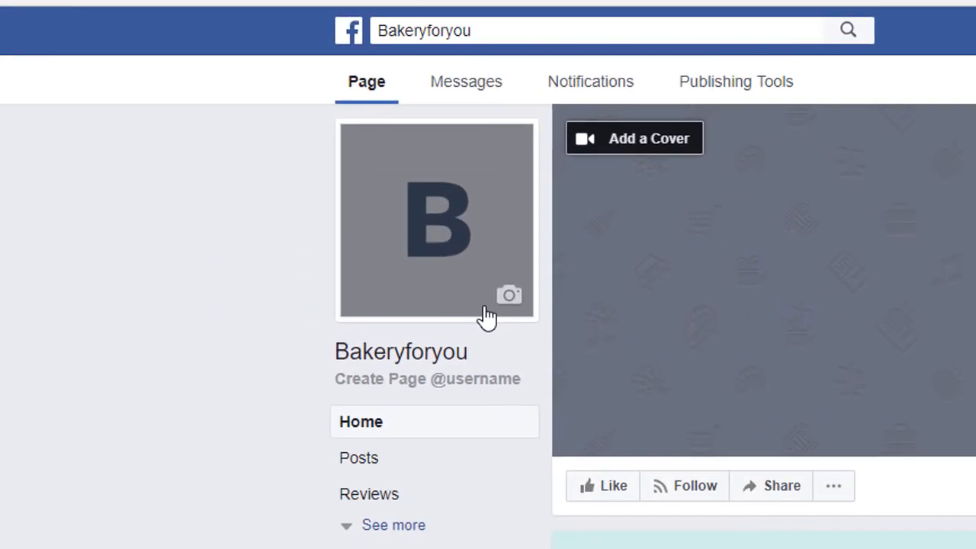
Step: On the Bakeryforyou Facebook page, upload "Untitled design (1)" from the facebook folder as the profile picture and save it
{"action": "mouse_move", "coordinate": [506, 312]}
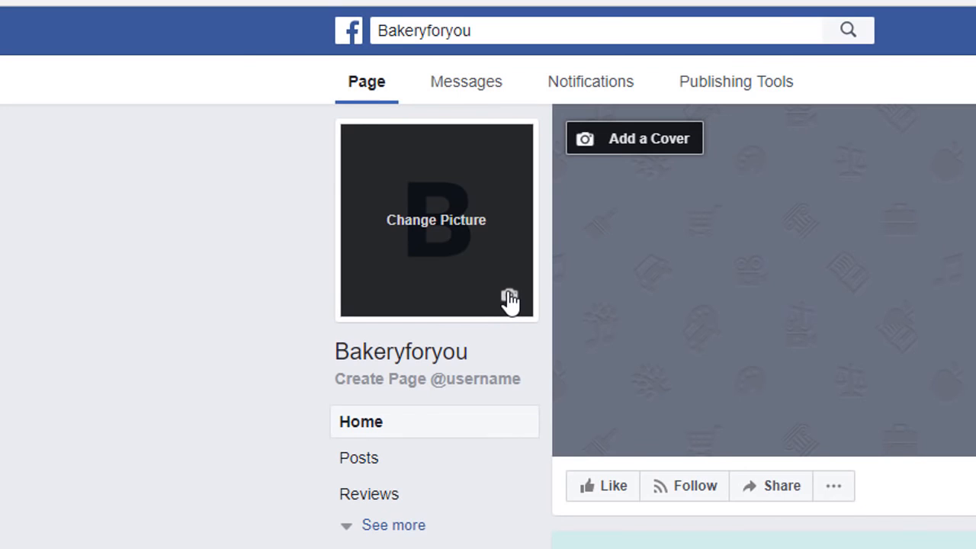
{"action": "left_click", "coordinate": [508, 298]}
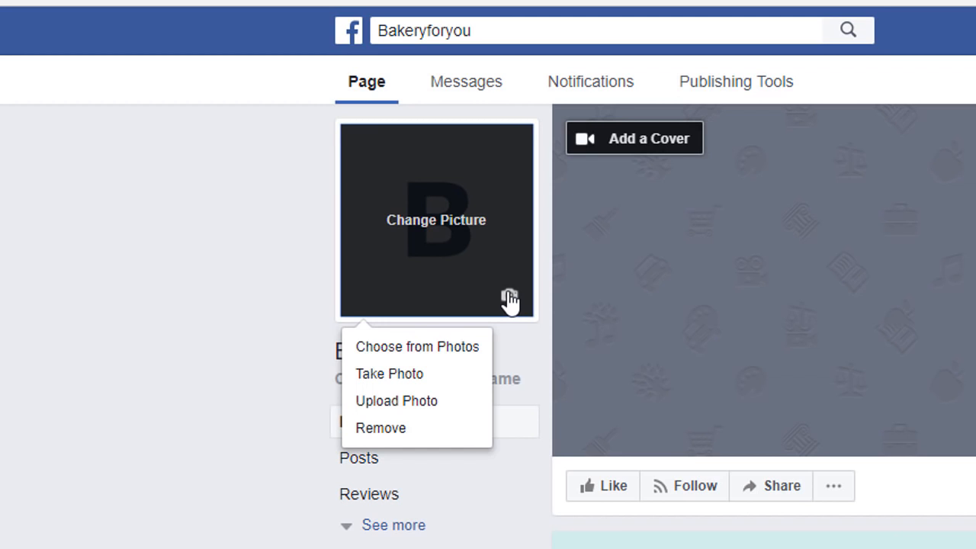
{"action": "left_click", "coordinate": [432, 412]}
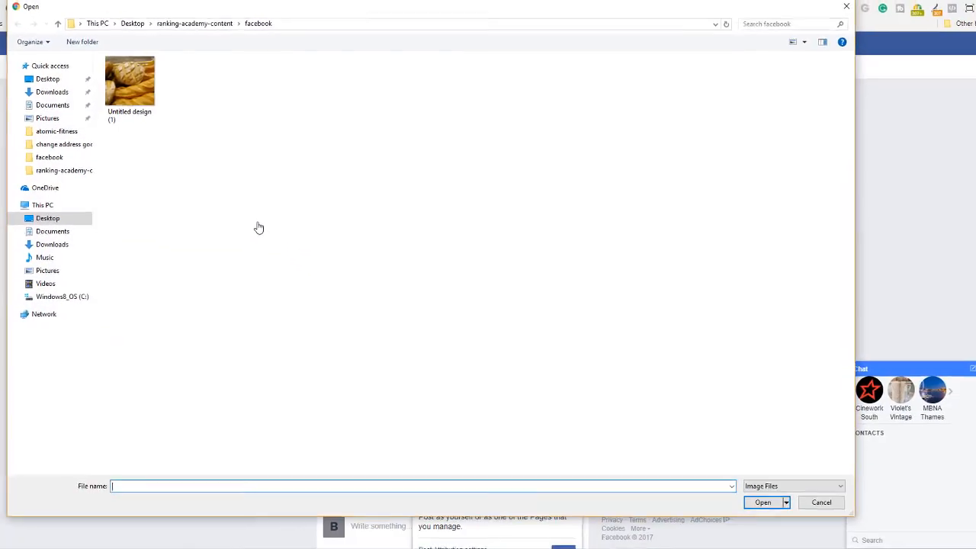
{"action": "left_click", "coordinate": [132, 89]}
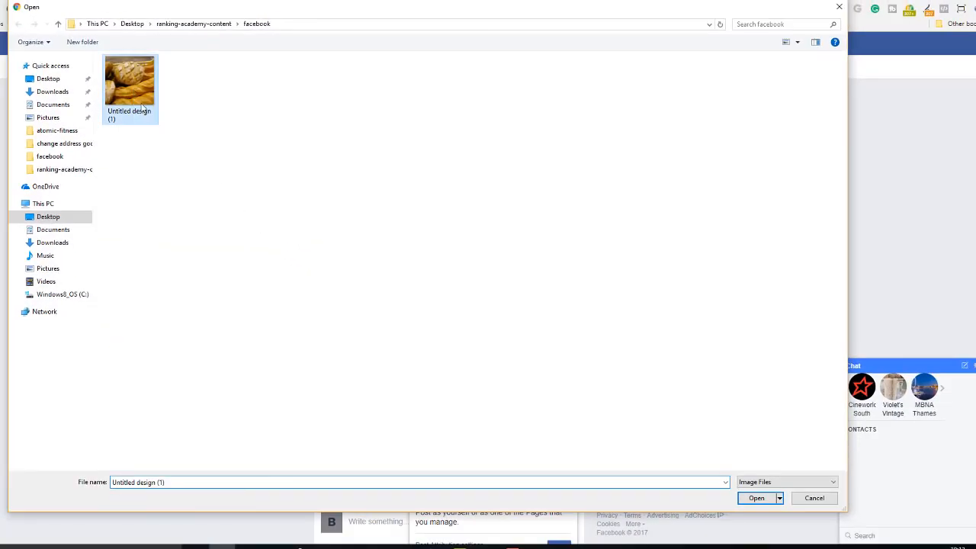
{"action": "left_click", "coordinate": [757, 498]}
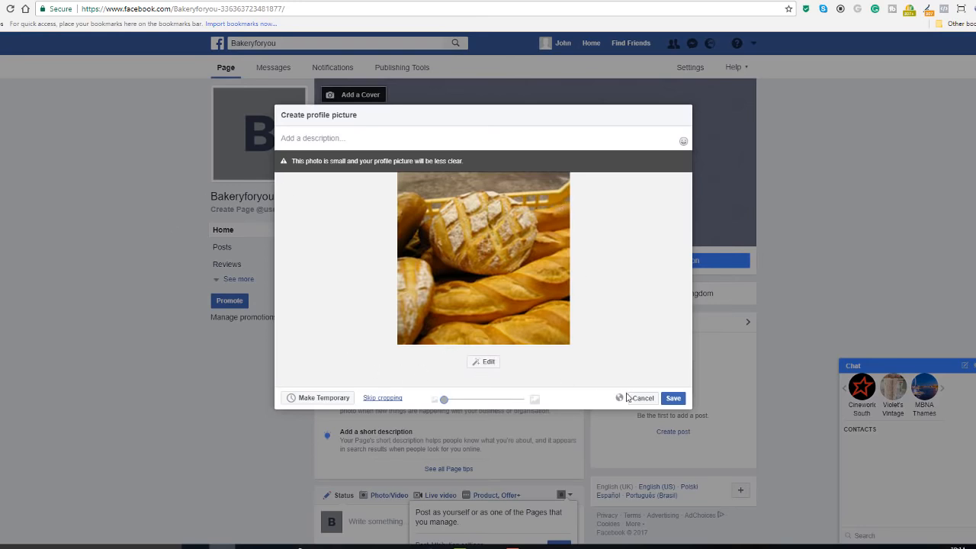
{"action": "left_click", "coordinate": [674, 398]}
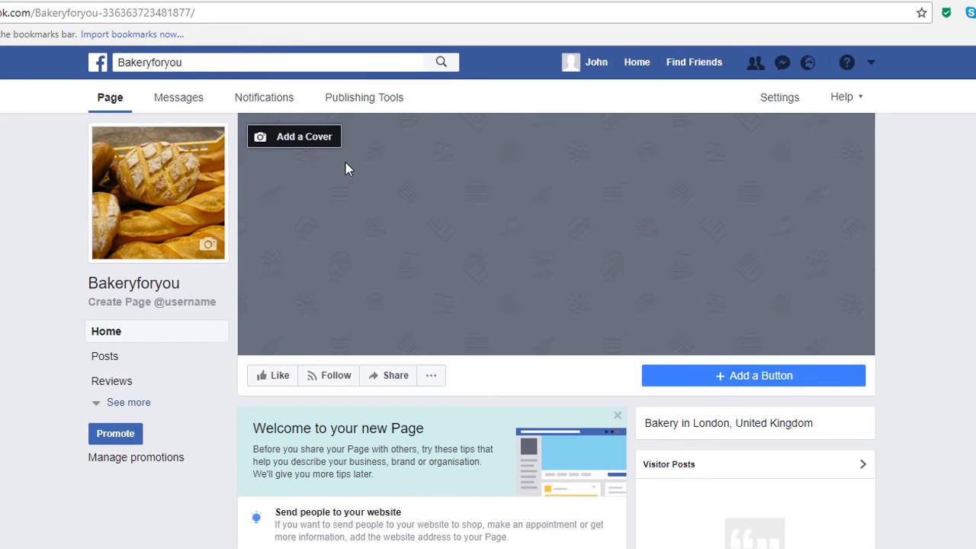
Step: Upload the image "Untitled-design-(3)" as the page's cover photo and save it
{"action": "left_click", "coordinate": [265, 148]}
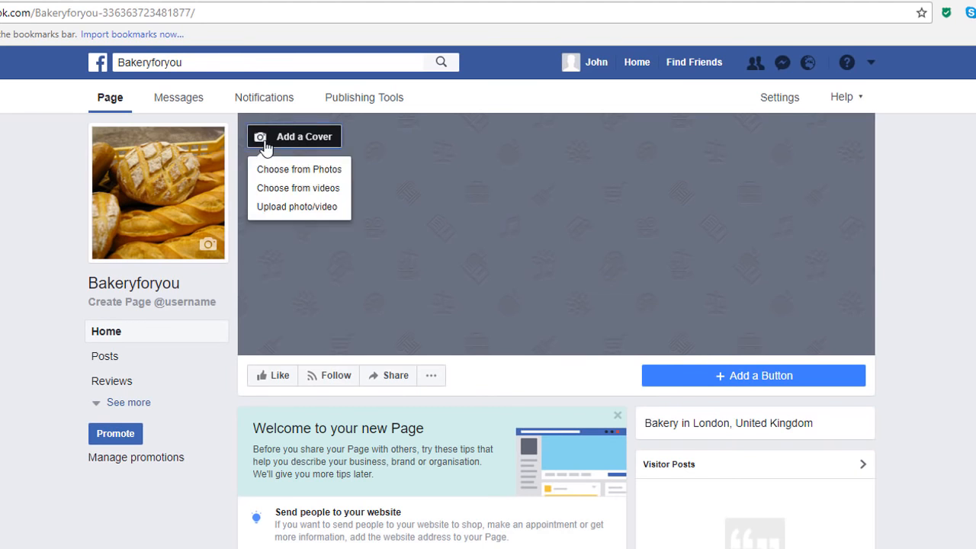
{"action": "left_click", "coordinate": [296, 211]}
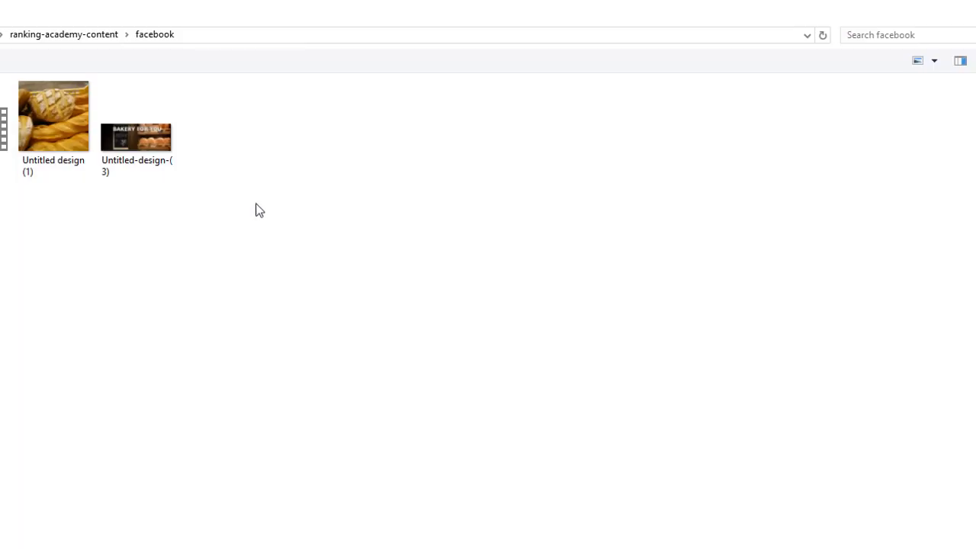
{"action": "left_click", "coordinate": [111, 142]}
{"action": "left_click", "coordinate": [876, 548]}
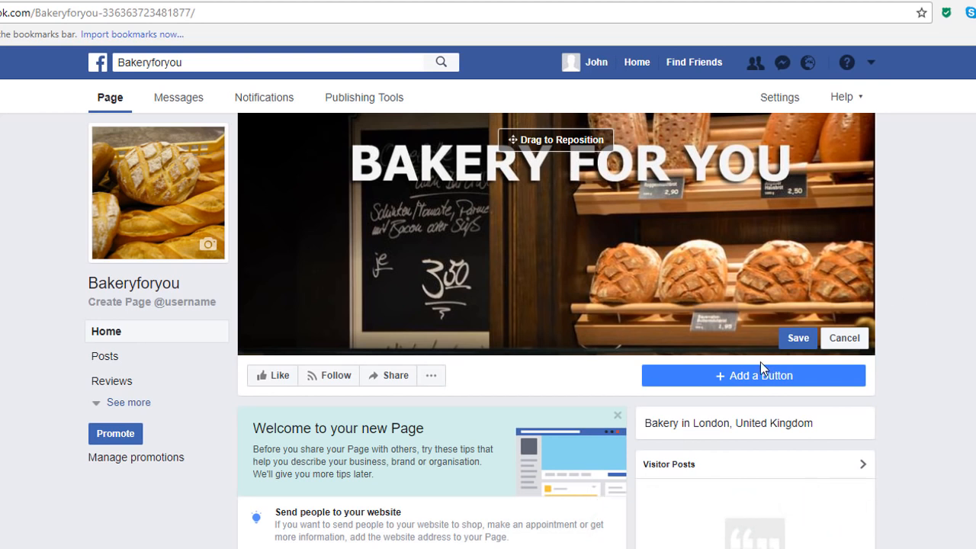
{"action": "left_click", "coordinate": [794, 340]}
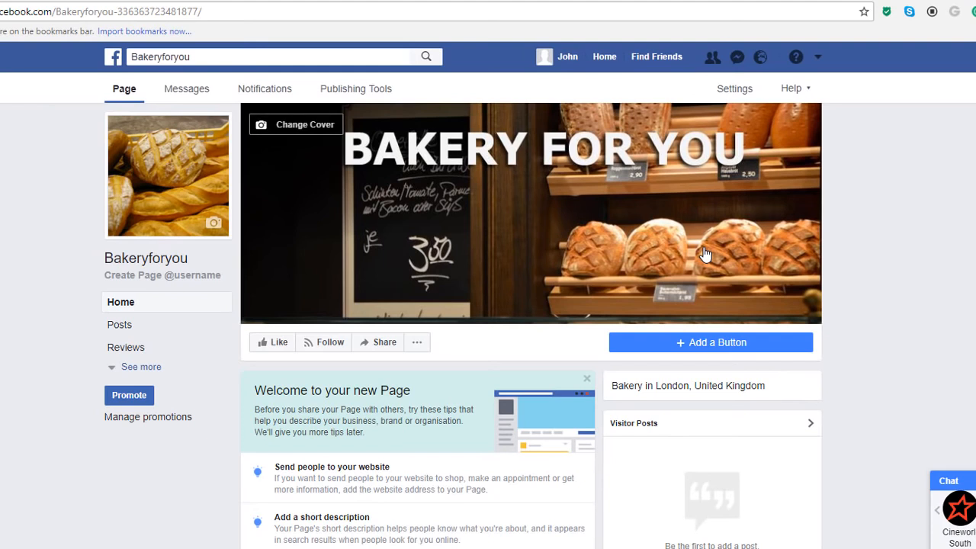
{"action": "left_click", "coordinate": [704, 254]}
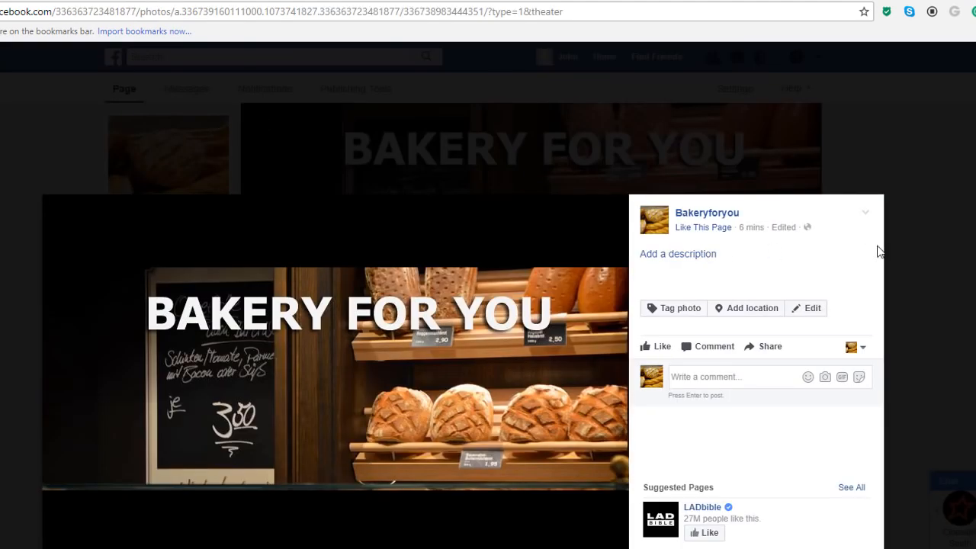
{"action": "left_click", "coordinate": [693, 259]}
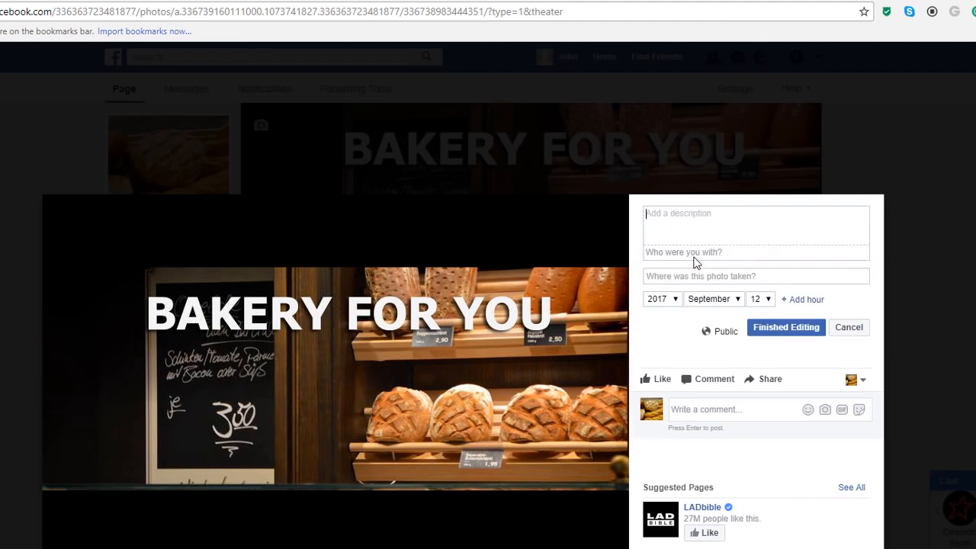
{"action": "left_click", "coordinate": [696, 218]}
{"action": "right_click", "coordinate": [696, 217]}
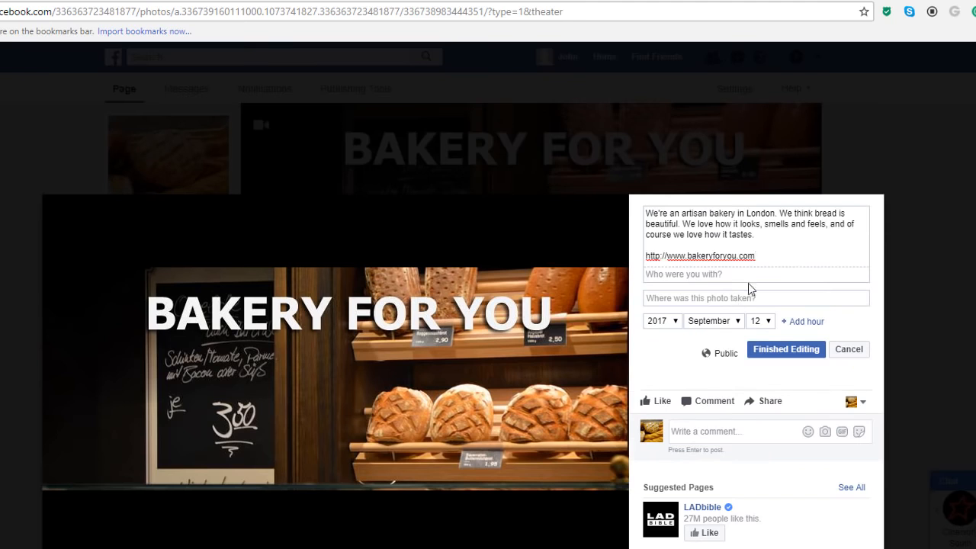
{"action": "left_click", "coordinate": [767, 260]}
{"action": "left_click", "coordinate": [794, 349]}
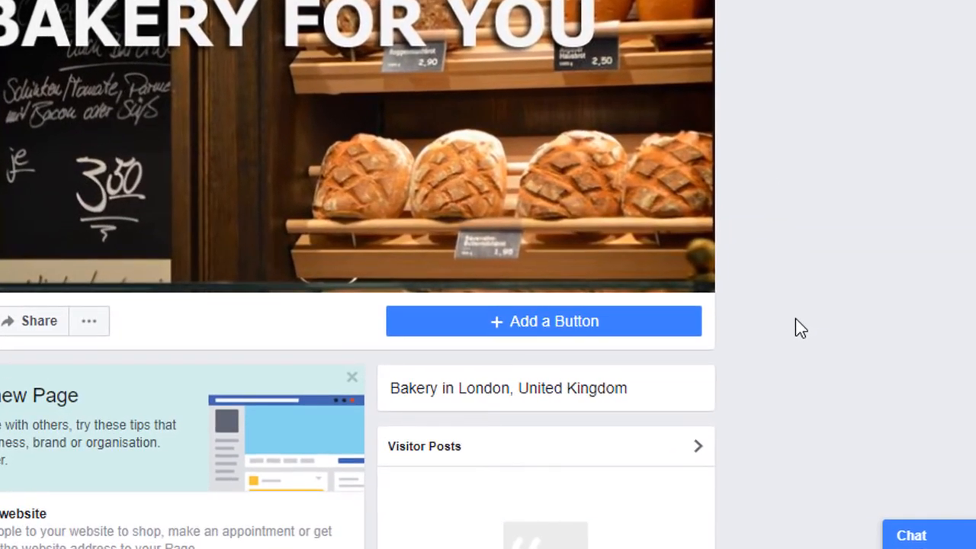
Step: Start adding a button to the page and examine the choices under Book services, Get in touch and Learn more
{"action": "left_click", "coordinate": [669, 334]}
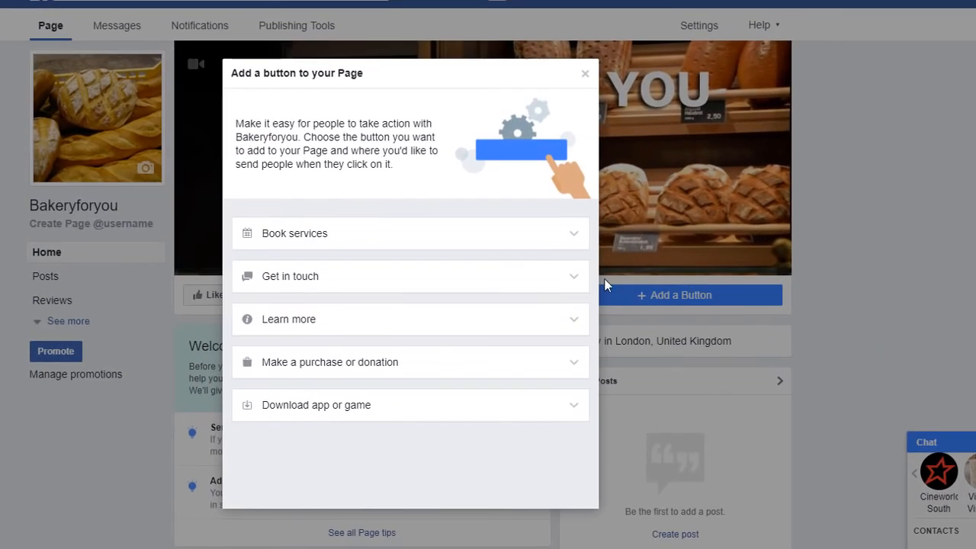
{"action": "left_click", "coordinate": [576, 237]}
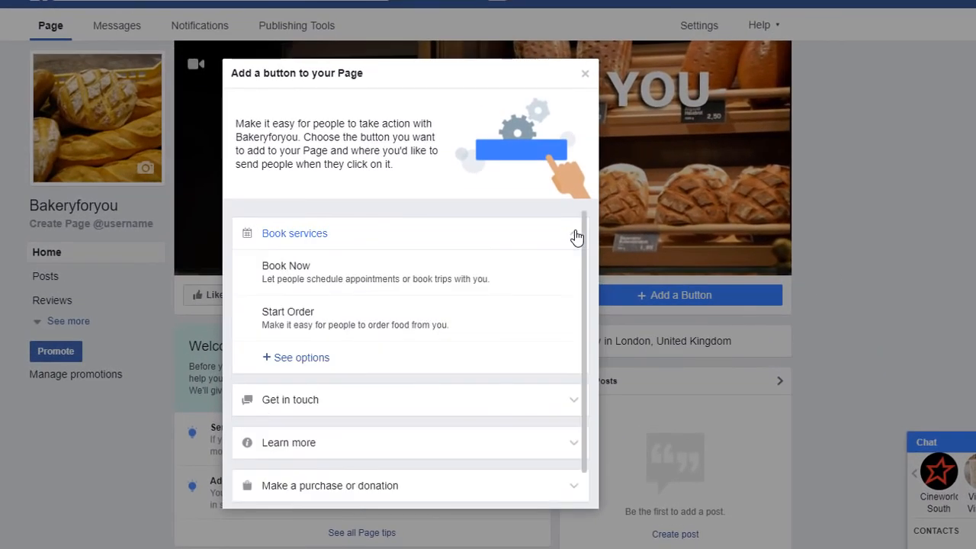
{"action": "left_click", "coordinate": [576, 408]}
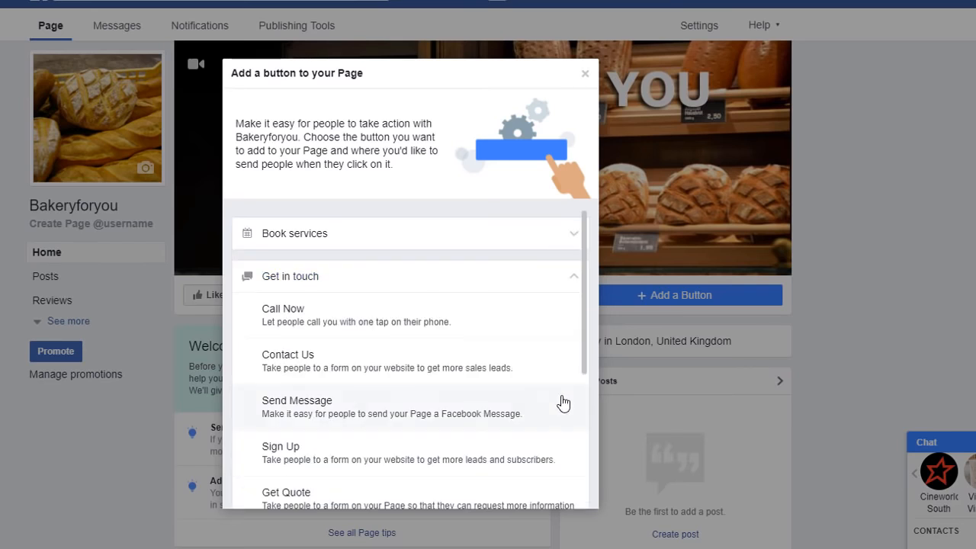
{"action": "scroll", "coordinate": [545, 396], "scroll_direction": "down", "scroll_amount": 3}
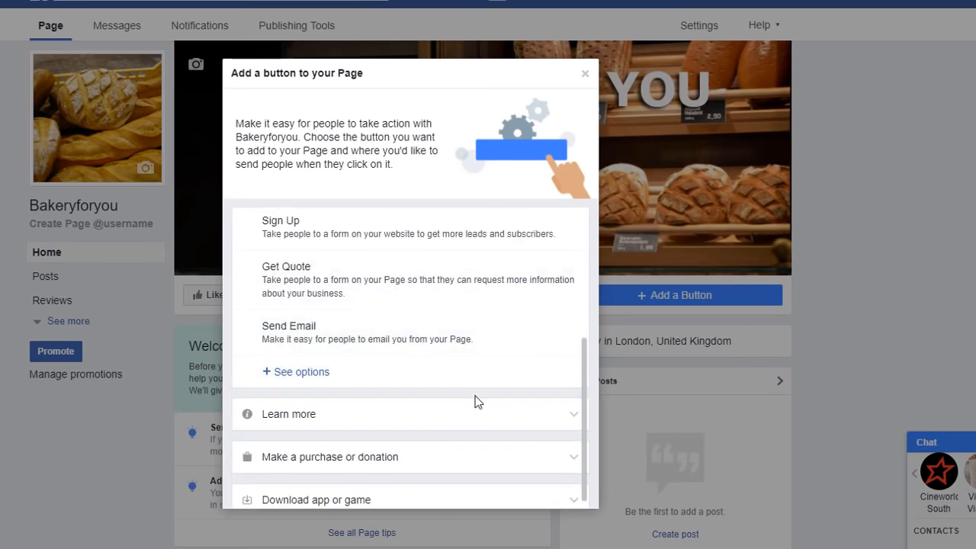
{"action": "scroll", "coordinate": [474, 401], "scroll_direction": "up", "scroll_amount": 3}
{"action": "scroll", "coordinate": [303, 303], "scroll_direction": "down", "scroll_amount": 1}
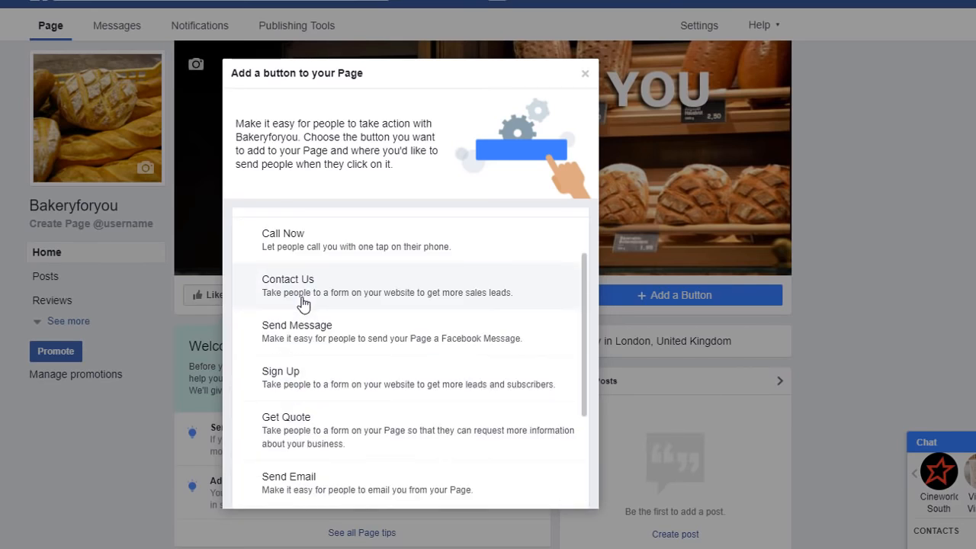
{"action": "scroll", "coordinate": [392, 294], "scroll_direction": "down", "scroll_amount": 1}
{"action": "scroll", "coordinate": [427, 351], "scroll_direction": "down", "scroll_amount": 1}
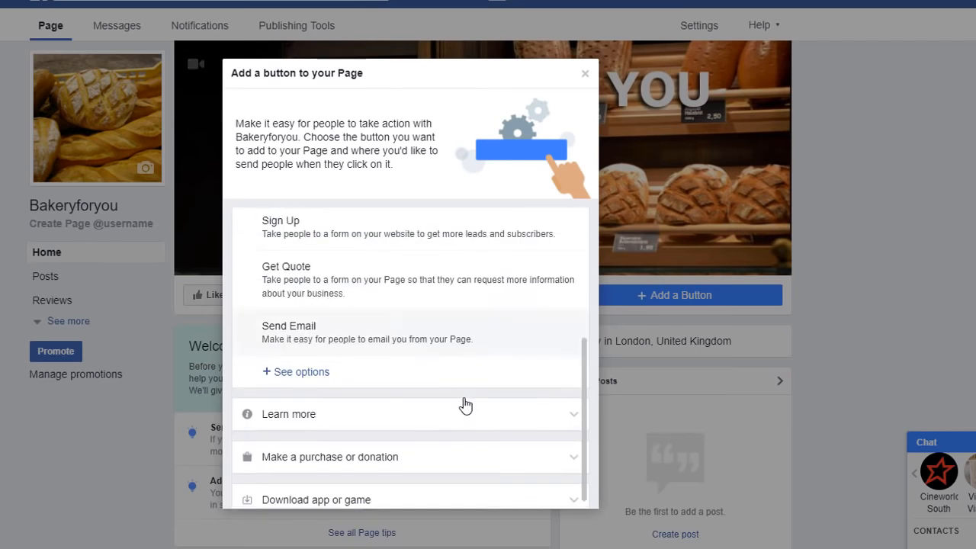
{"action": "left_click", "coordinate": [564, 407]}
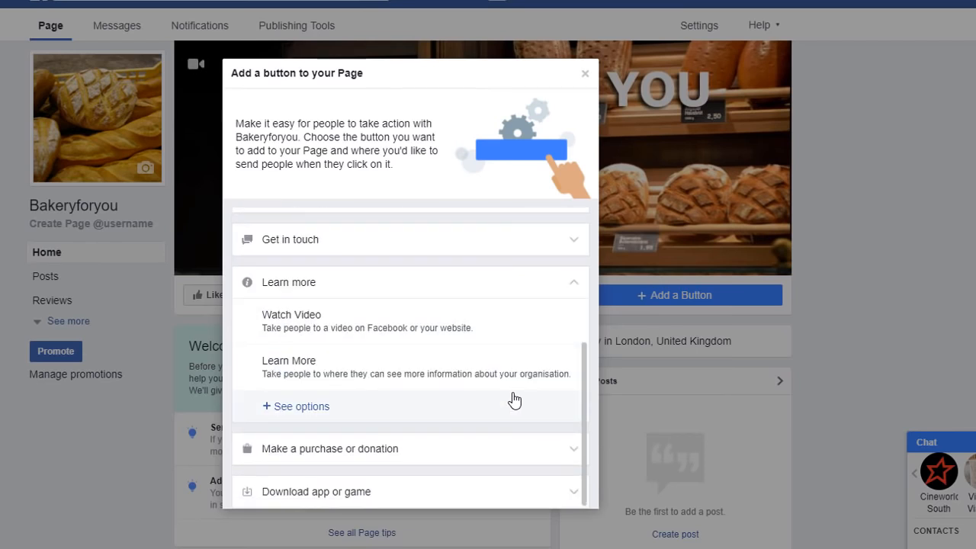
{"action": "scroll", "coordinate": [507, 403], "scroll_direction": "up", "scroll_amount": 1}
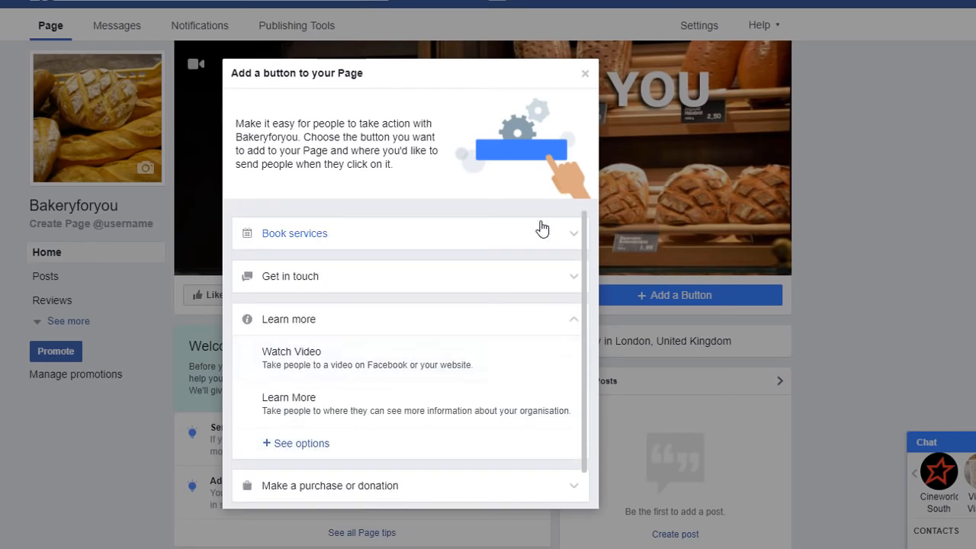
{"action": "left_click", "coordinate": [572, 325]}
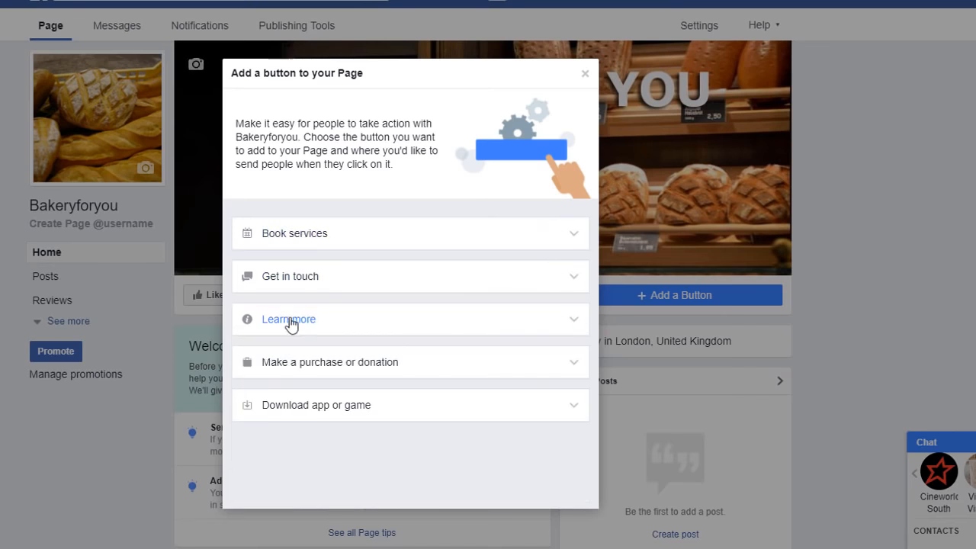
{"action": "left_click", "coordinate": [579, 325]}
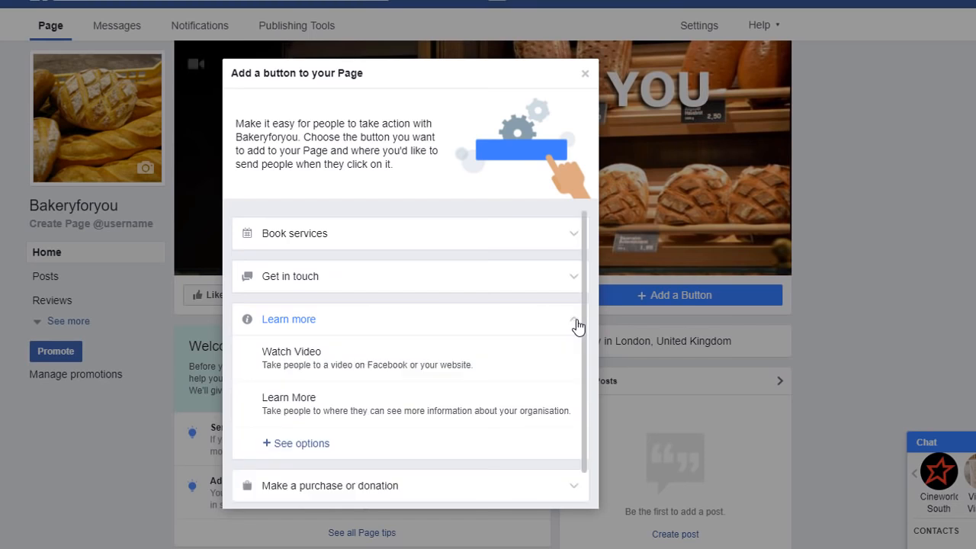
{"action": "scroll", "coordinate": [577, 326], "scroll_direction": "down", "scroll_amount": 1}
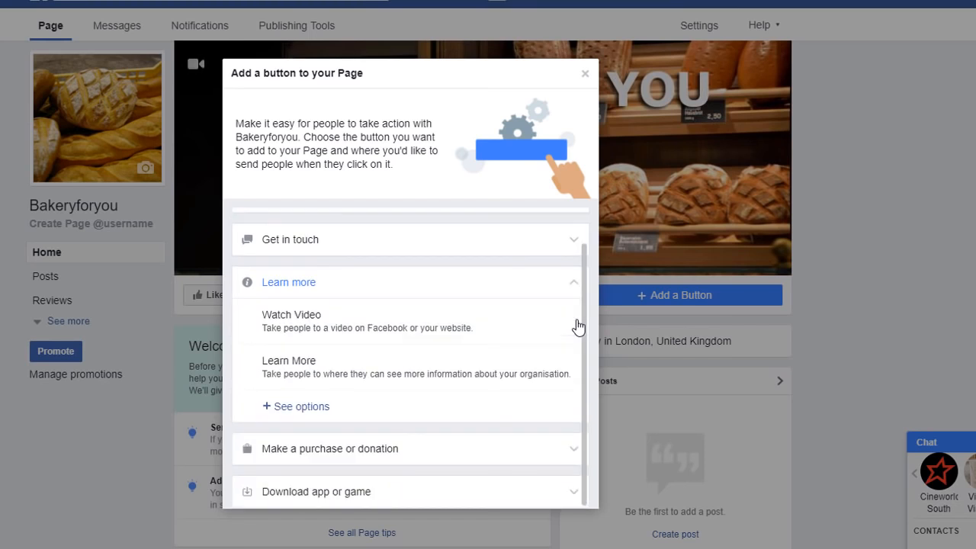
{"action": "left_click", "coordinate": [323, 371]}
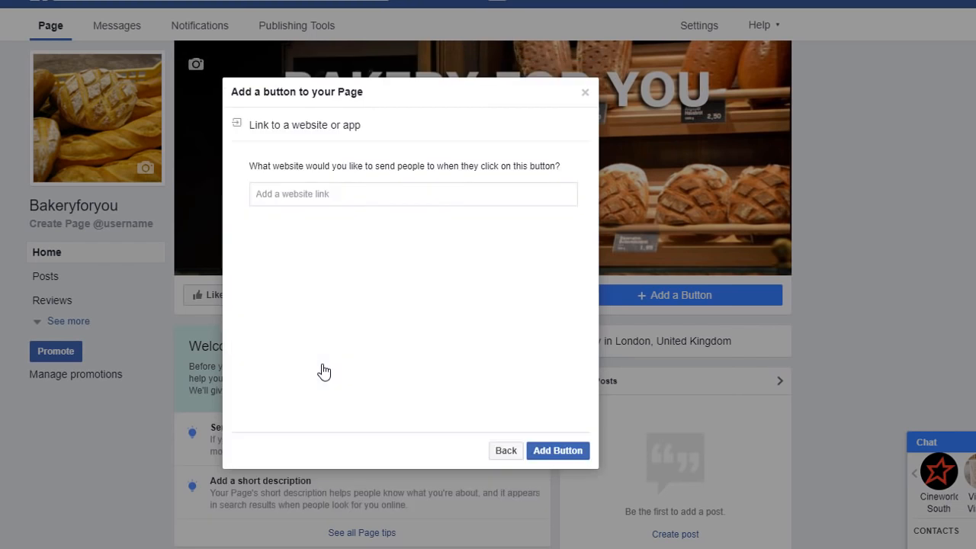
{"action": "left_click", "coordinate": [319, 195]}
{"action": "type", "text": "http://"}
{"action": "type", "text": "www.bakeryforyou.com"}
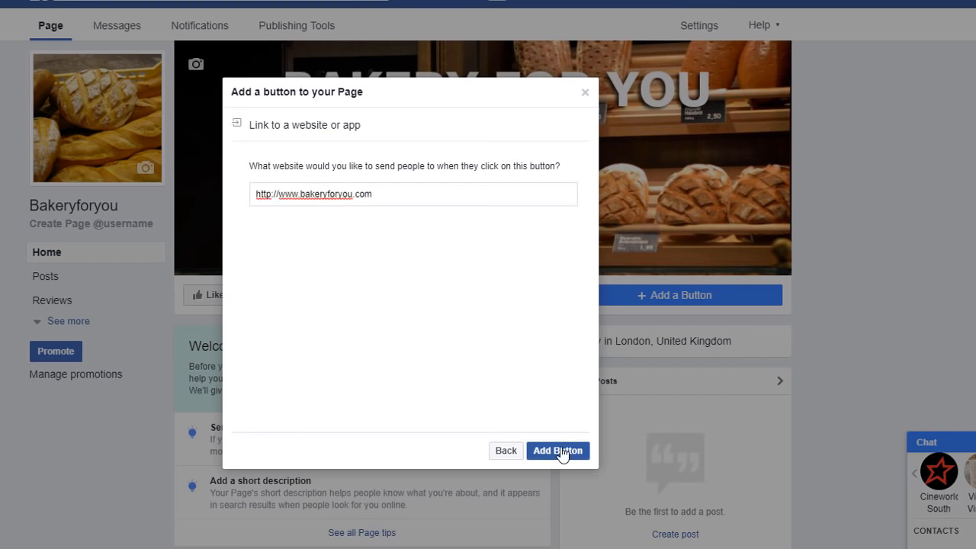
{"action": "left_click", "coordinate": [558, 450]}
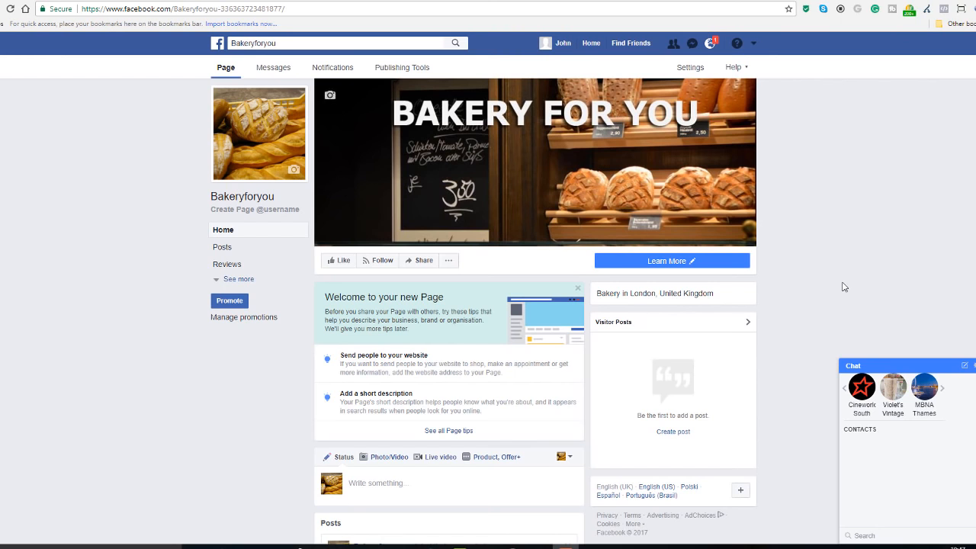
{"action": "left_click", "coordinate": [703, 267]}
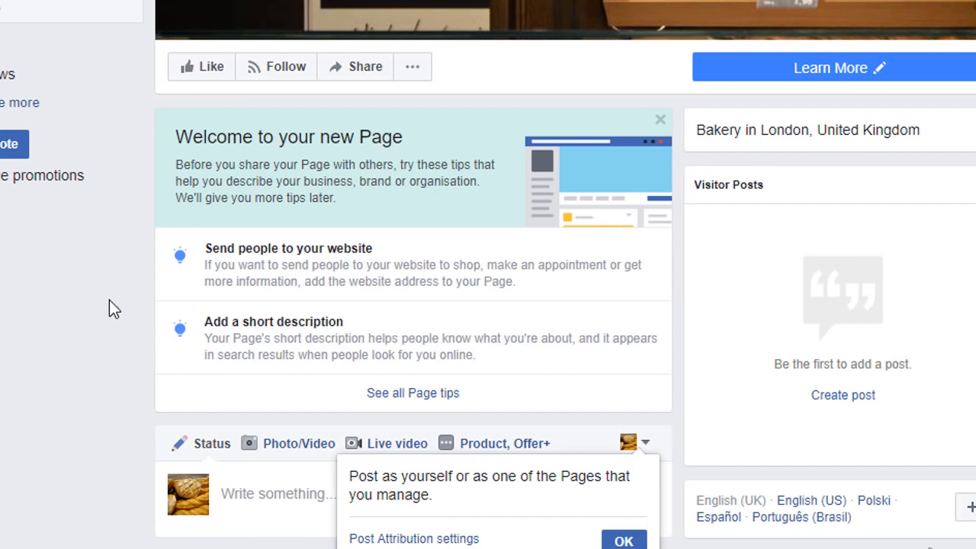
Step: Add the page's short description "There's bread, and then there's artisinal organic bread, hand made using stoneground flour and decades of experience."
{"action": "left_click", "coordinate": [267, 339]}
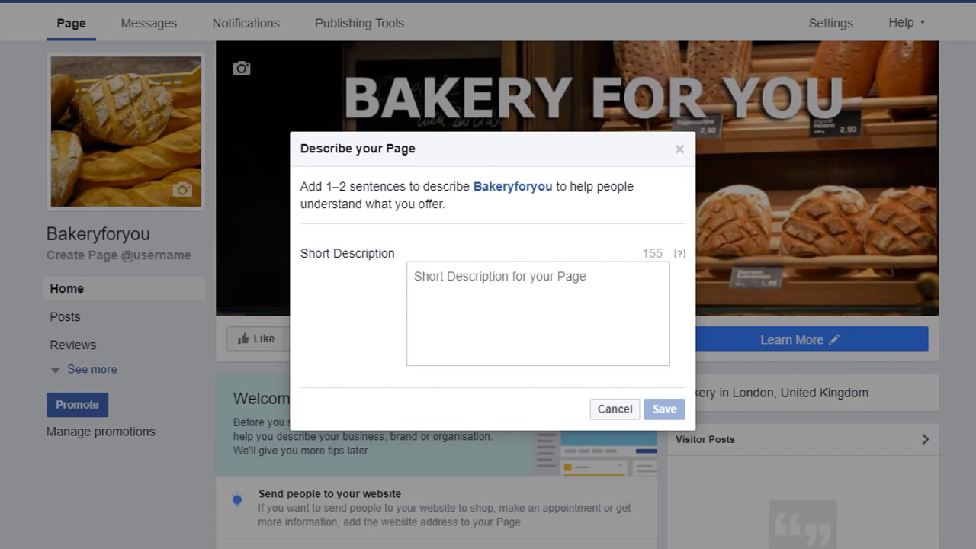
{"action": "left_click", "coordinate": [638, 281]}
{"action": "type", "text": "There's bread, and then there's artisinal organic bread, hand made using stoneground flour and decades of experience. Browse our bakery for loaves you'll l"}
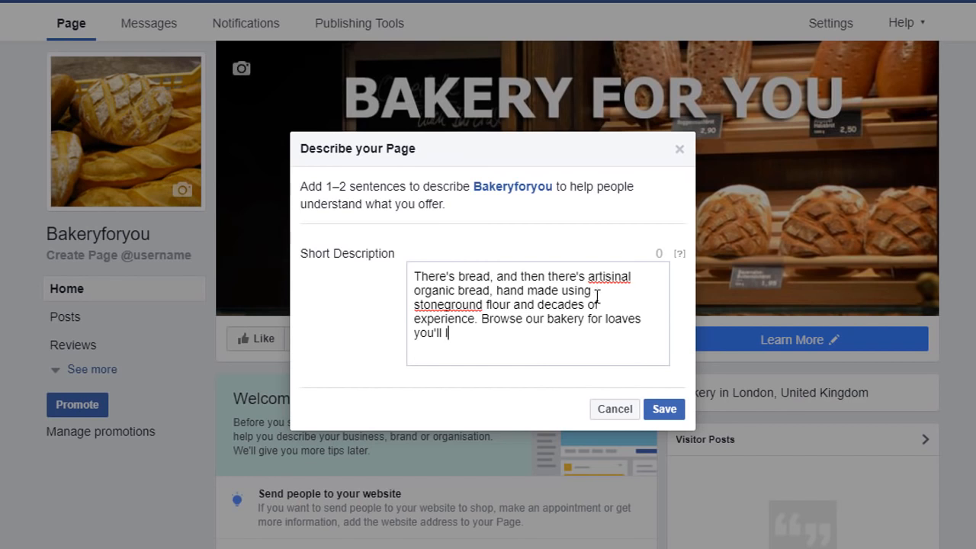
{"action": "left_click_drag", "start_coordinate": [481, 320], "coordinate": [494, 335]}
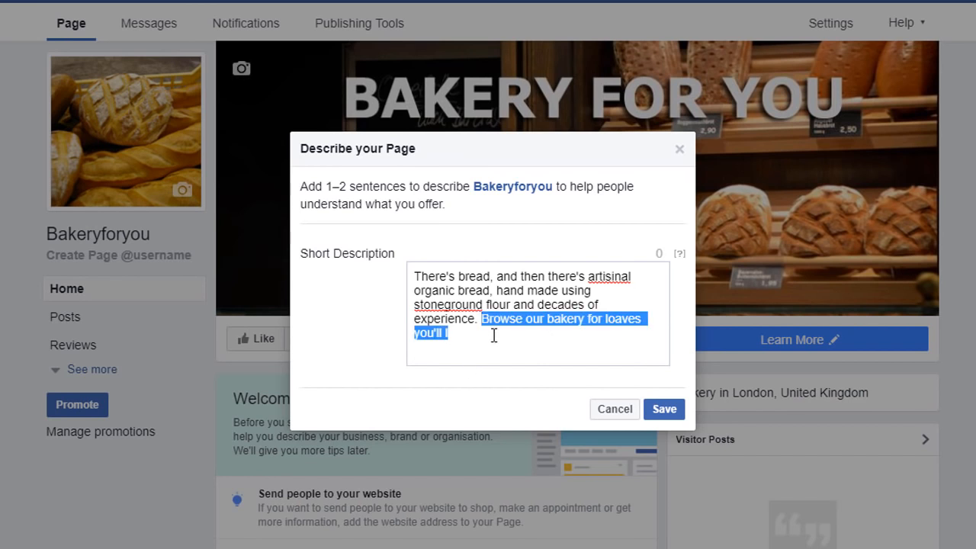
{"action": "key", "text": "BackSpace"}
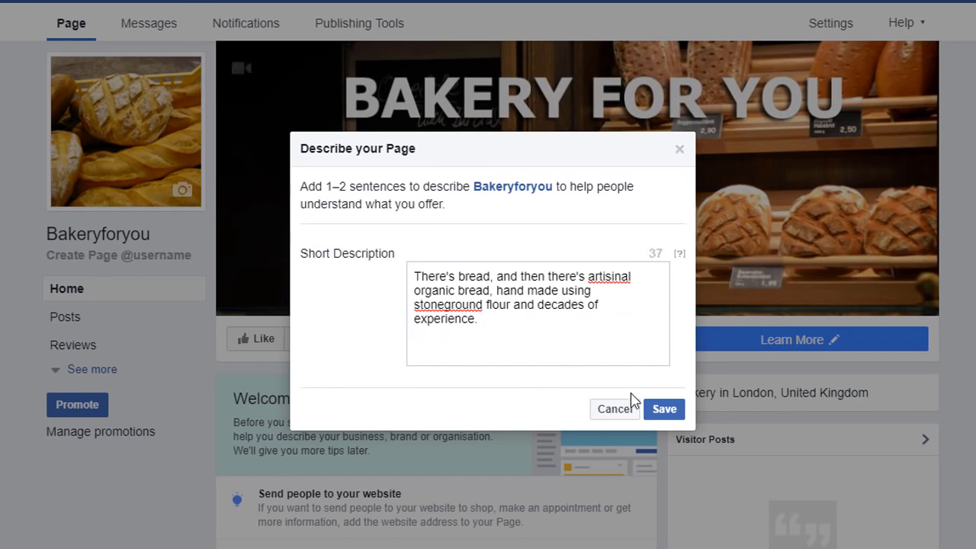
{"action": "left_click", "coordinate": [665, 409]}
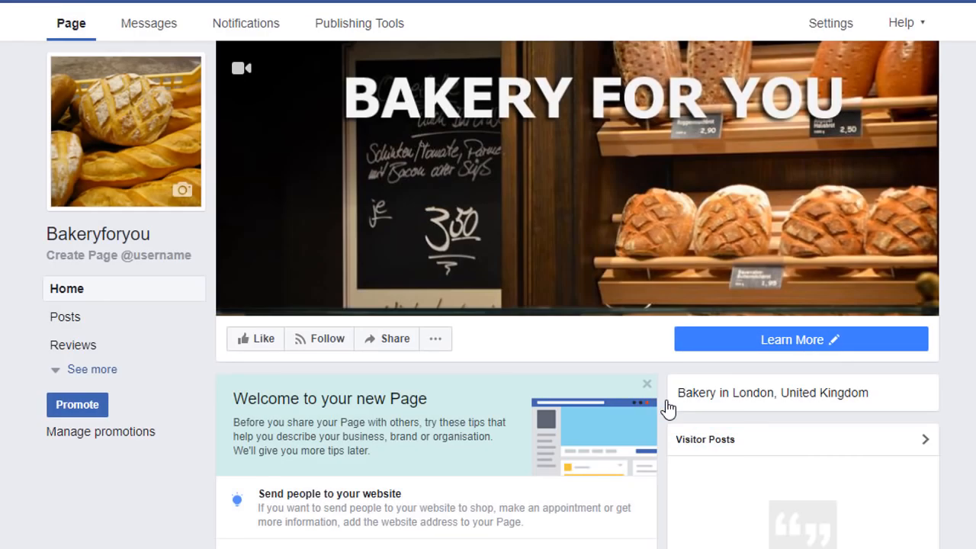
{"action": "scroll", "coordinate": [578, 294], "scroll_direction": "down", "scroll_amount": 1}
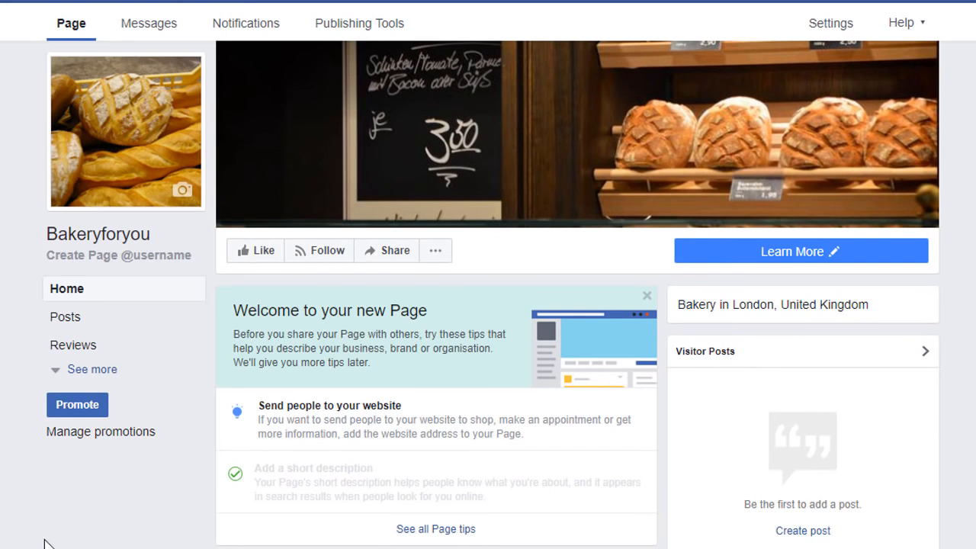
{"action": "left_click", "coordinate": [295, 429]}
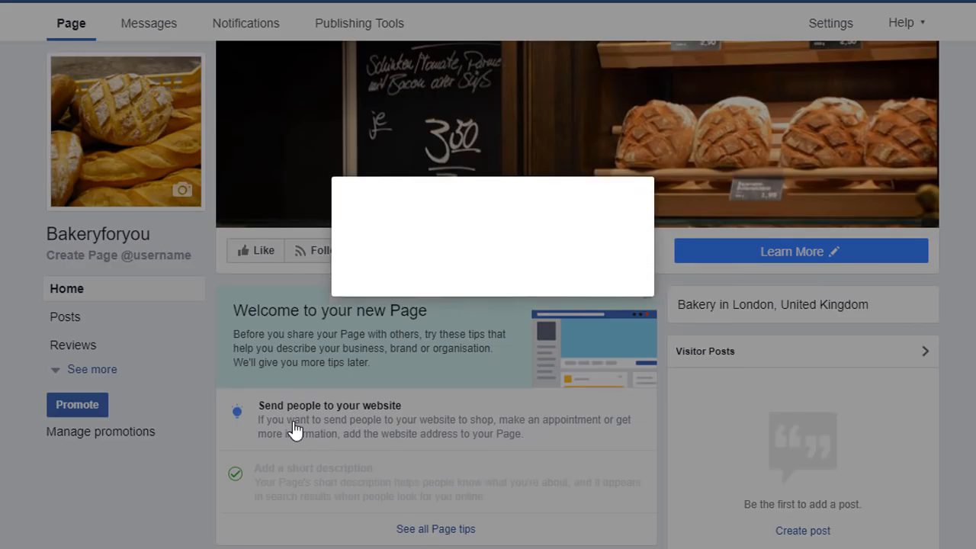
{"action": "left_click", "coordinate": [473, 311]}
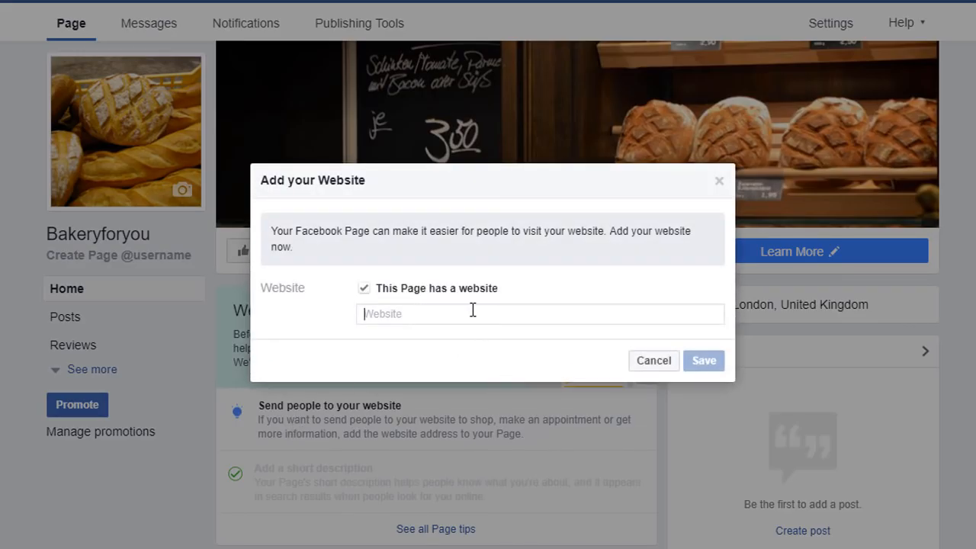
{"action": "type", "text": "http"}
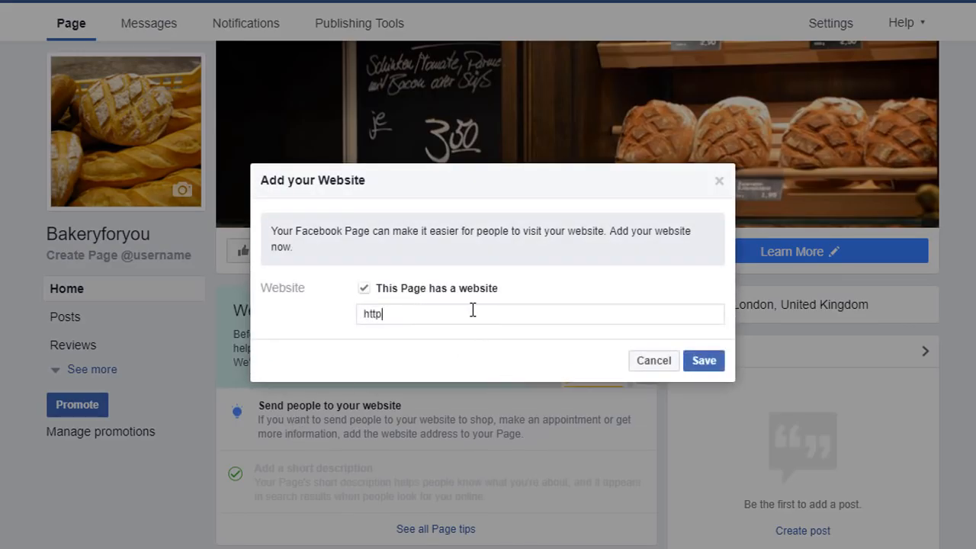
{"action": "type", "text": "://www.bakeryforyou.com"}
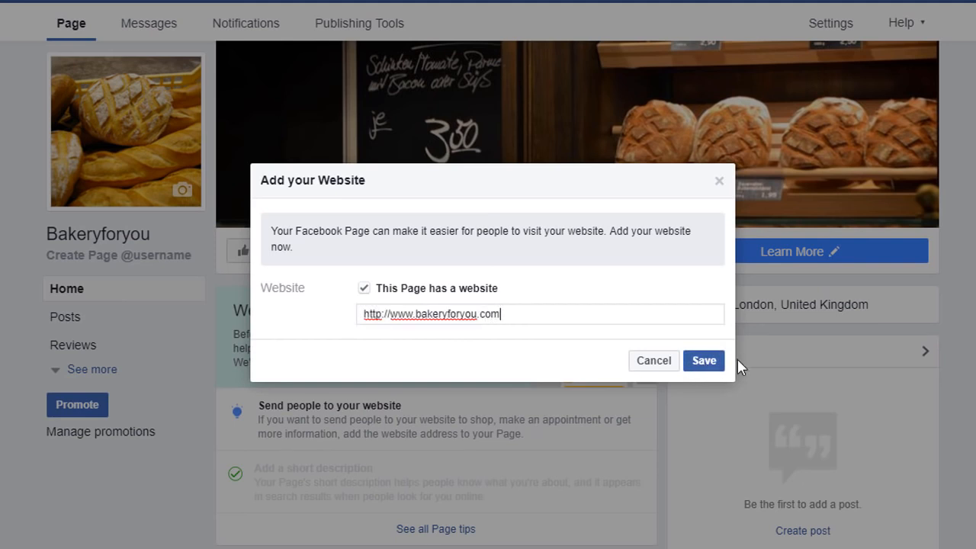
{"action": "left_click", "coordinate": [706, 362]}
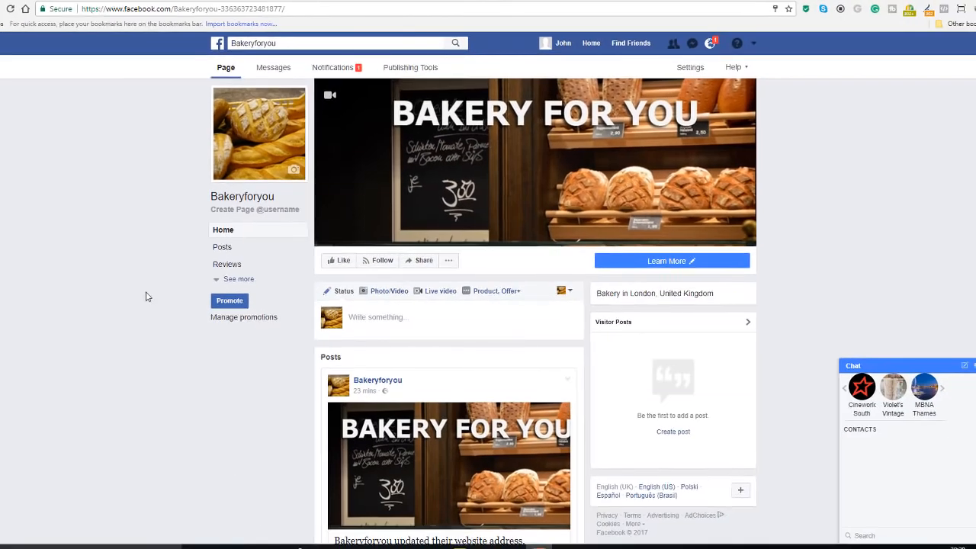
{"action": "scroll", "coordinate": [176, 296], "scroll_direction": "down", "scroll_amount": 5}
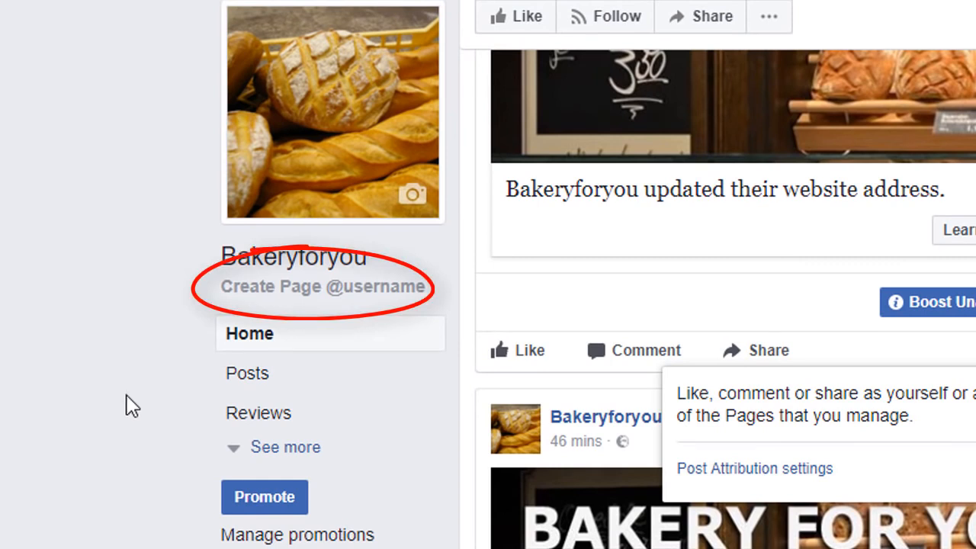
{"action": "left_click", "coordinate": [301, 286]}
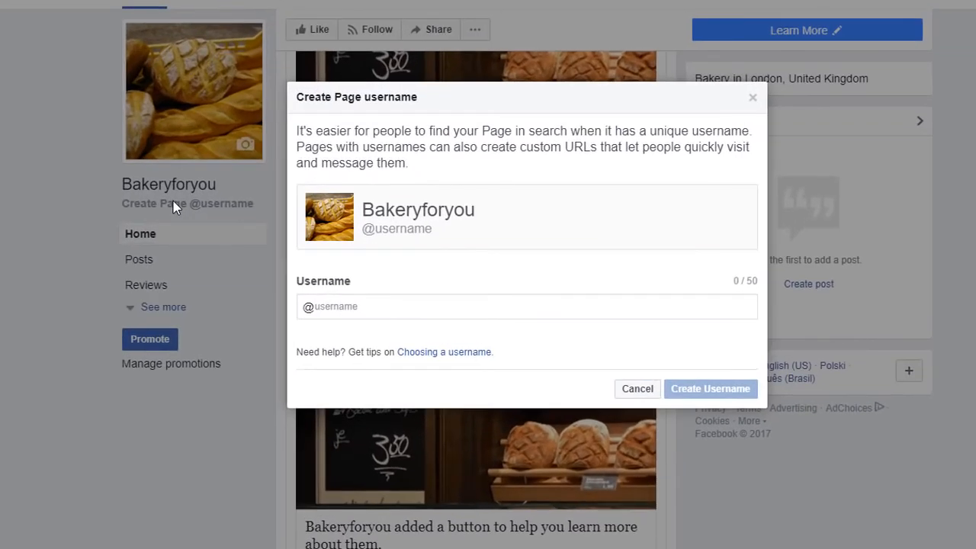
{"action": "left_click", "coordinate": [338, 306]}
{"action": "type", "text": "bakery"}
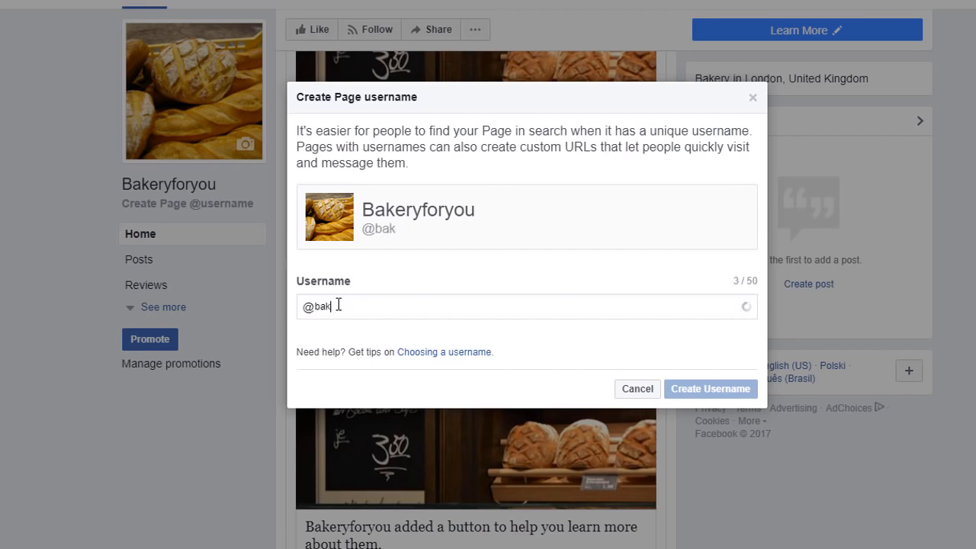
{"action": "type", "text": "foryou"}
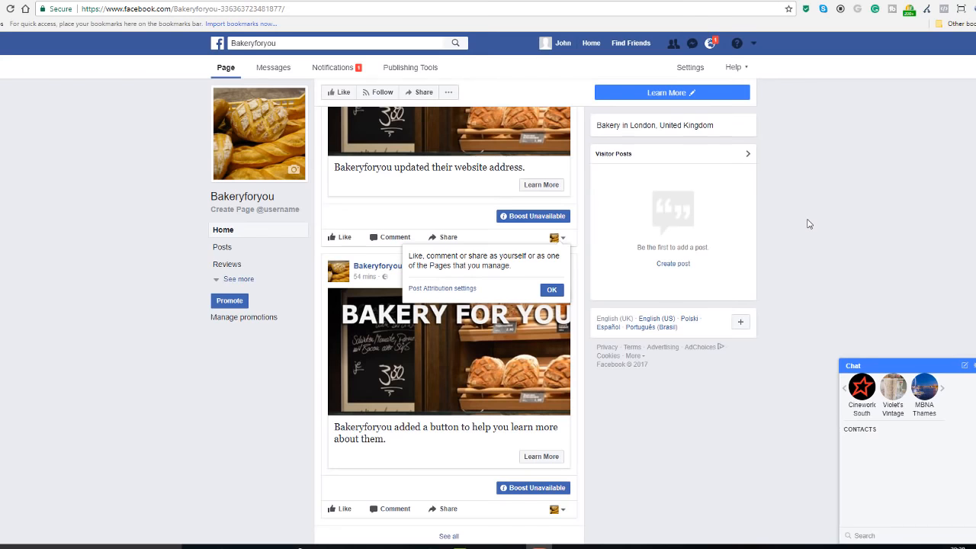
Step: Dismiss the post attribution notice, set the page visibility to Page published, save the change and return to the page
{"action": "left_click", "coordinate": [551, 291]}
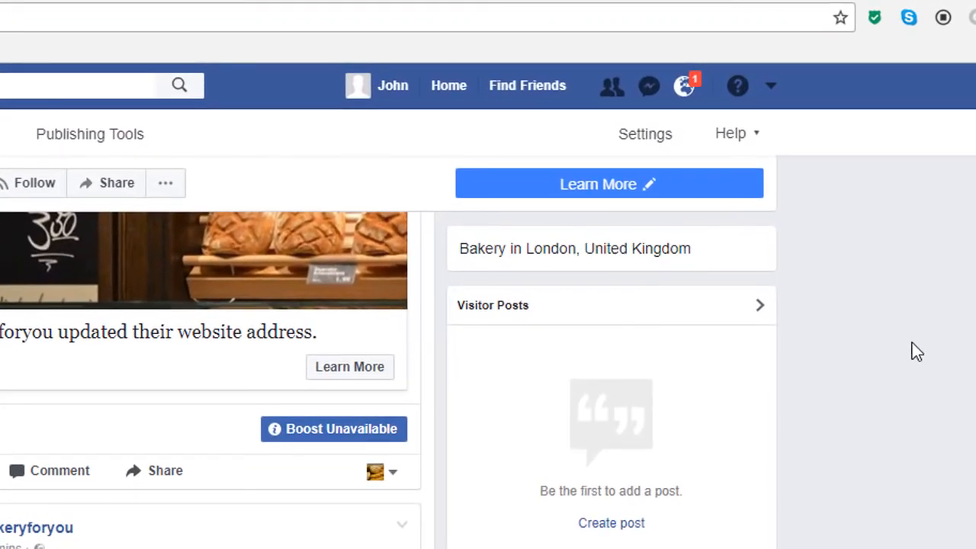
{"action": "left_click", "coordinate": [653, 130]}
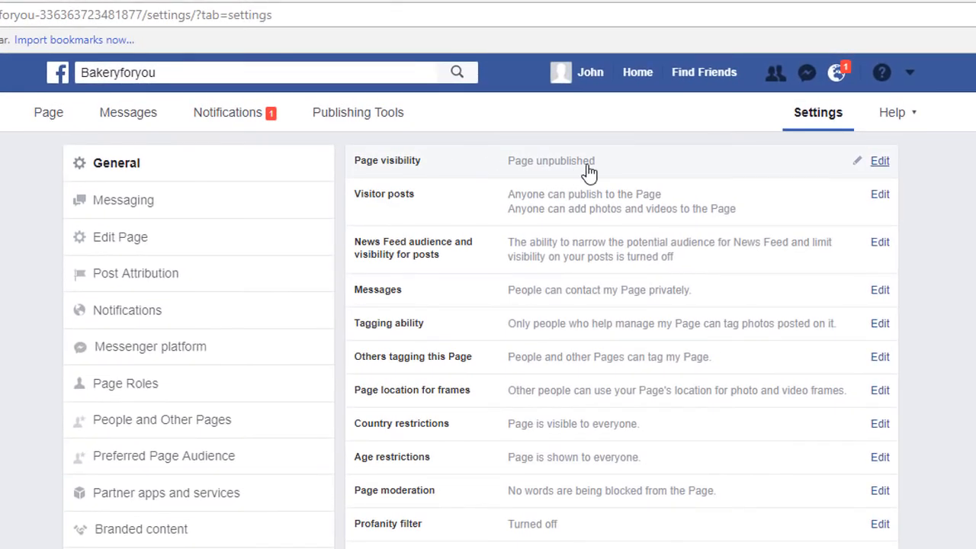
{"action": "left_click", "coordinate": [881, 161]}
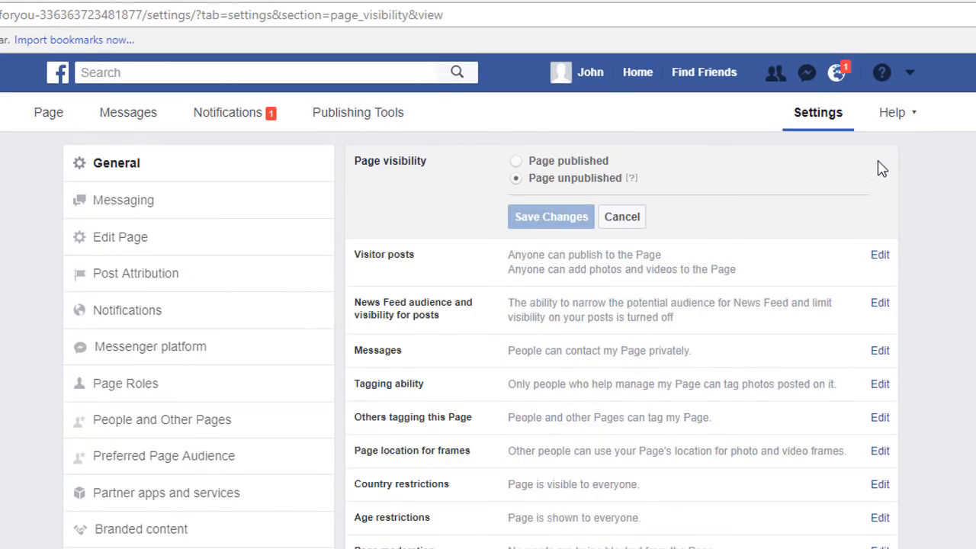
{"action": "left_click", "coordinate": [517, 162]}
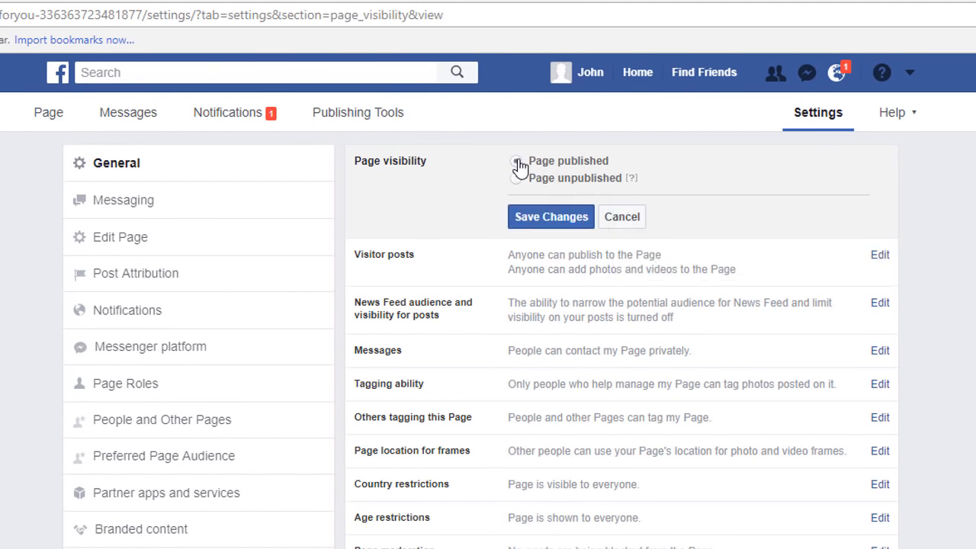
{"action": "left_click", "coordinate": [542, 223]}
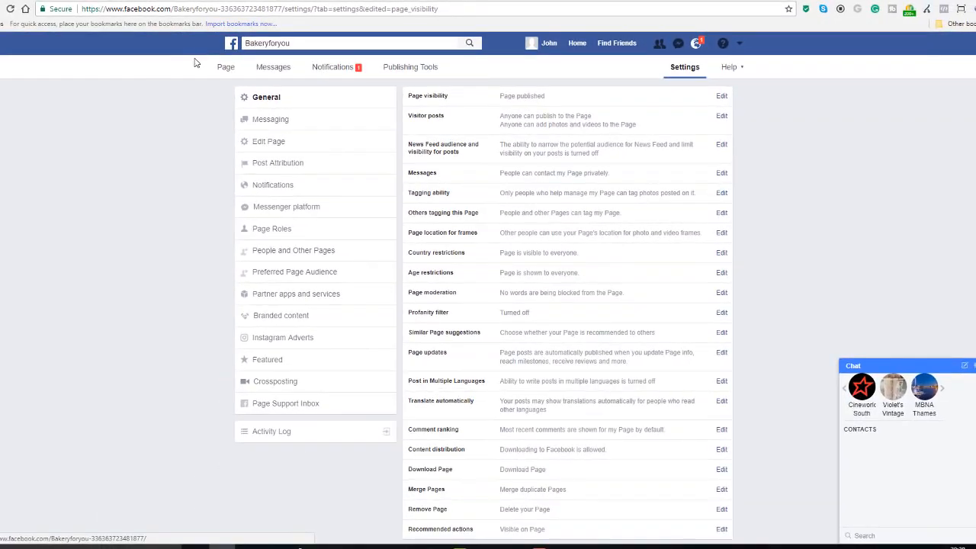
{"action": "left_click", "coordinate": [219, 67]}
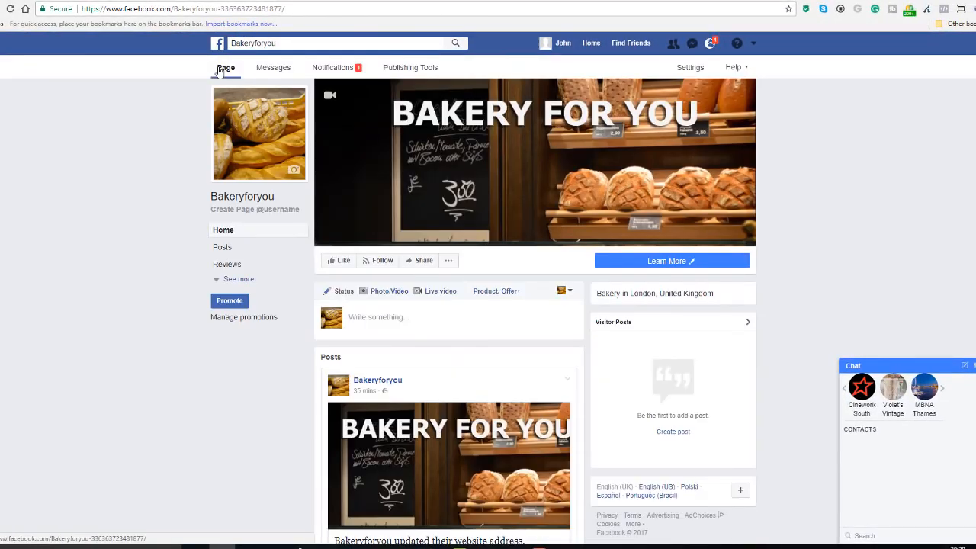